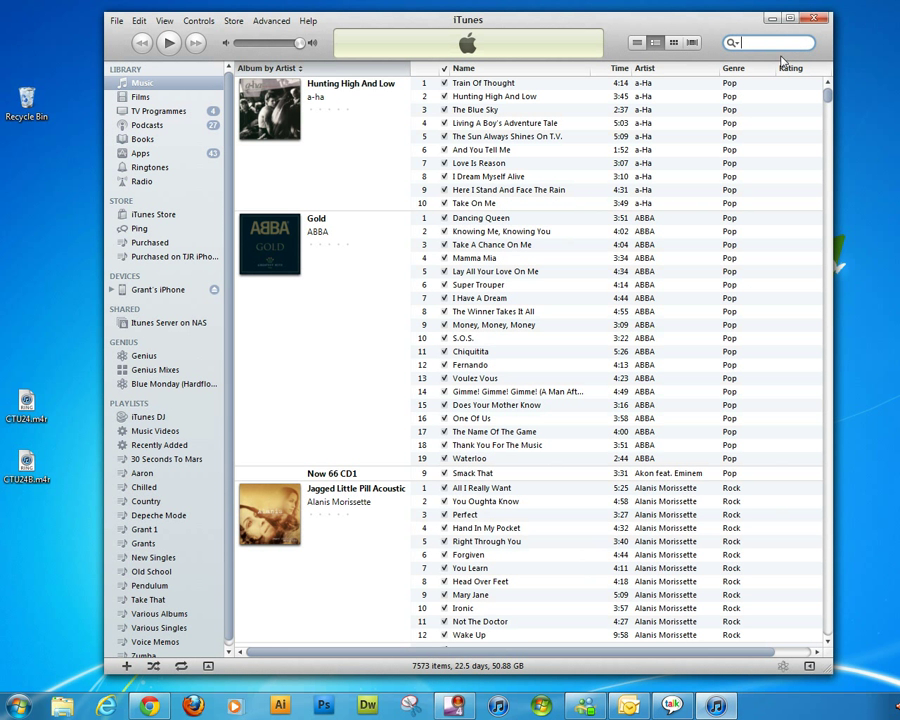
Check the installed iTunes version in the About iTunes window
scroll(832, 114, "down", 15)
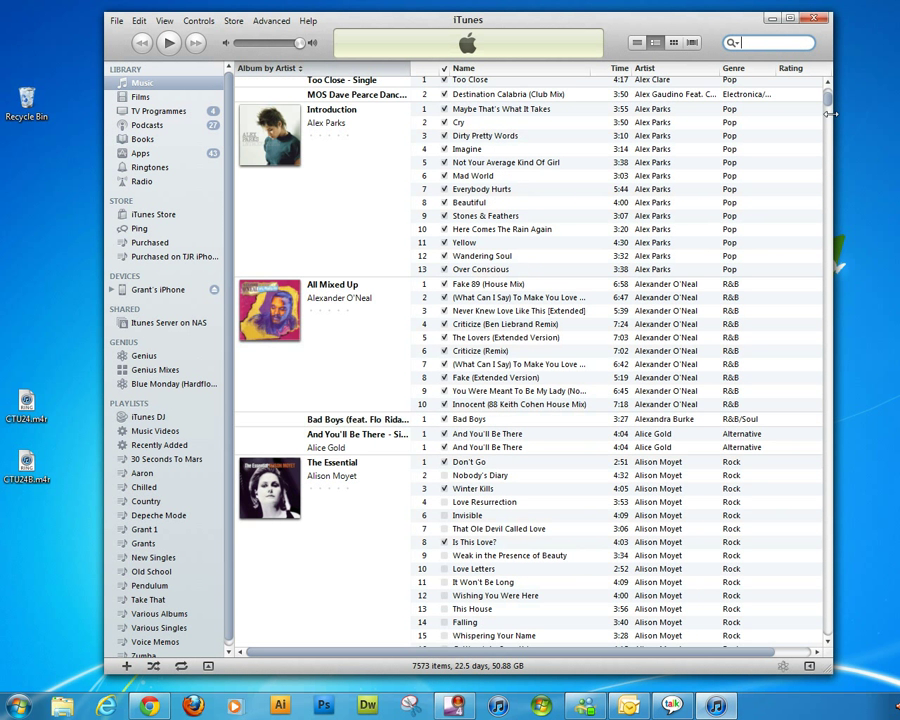
scroll(829, 90, "up", 2)
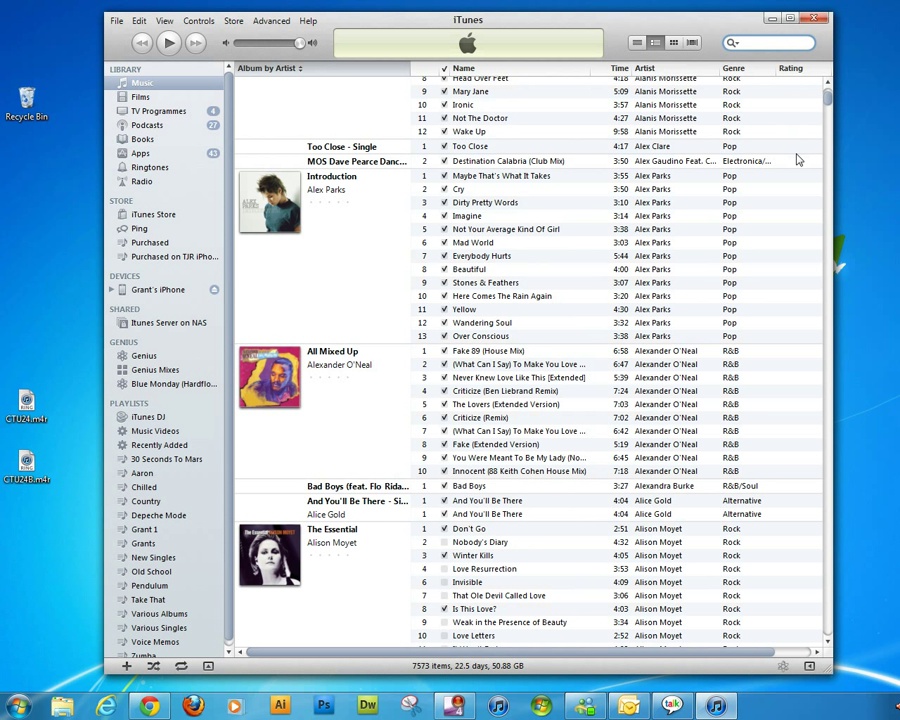
left_click(308, 20)
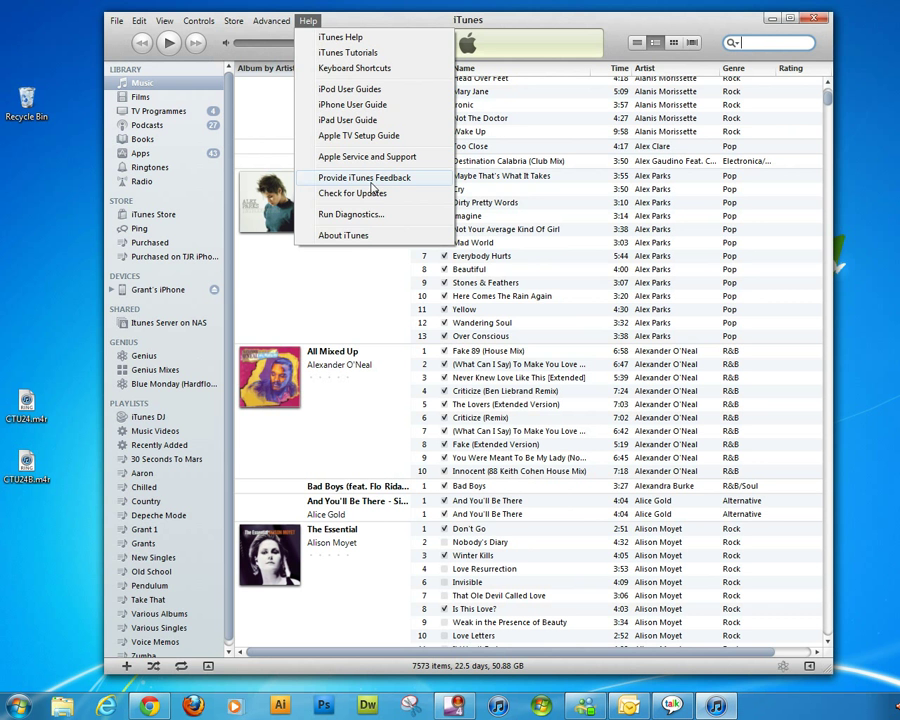
left_click(366, 234)
mouse_move(741, 147)
left_mouse_down()
mouse_move(493, 166)
mouse_move(519, 188)
left_mouse_up()
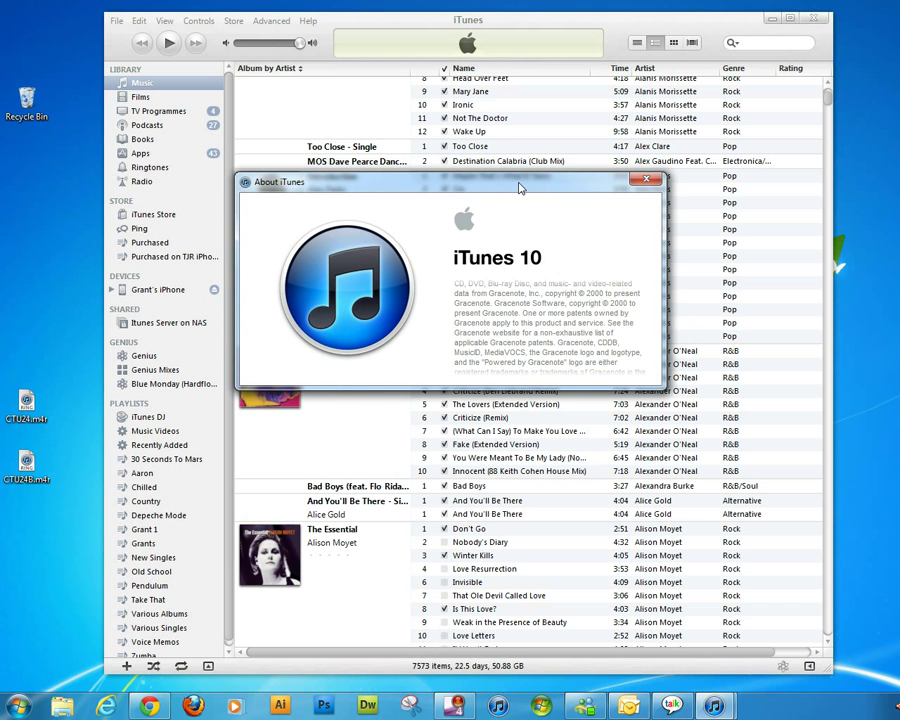
left_click(645, 180)
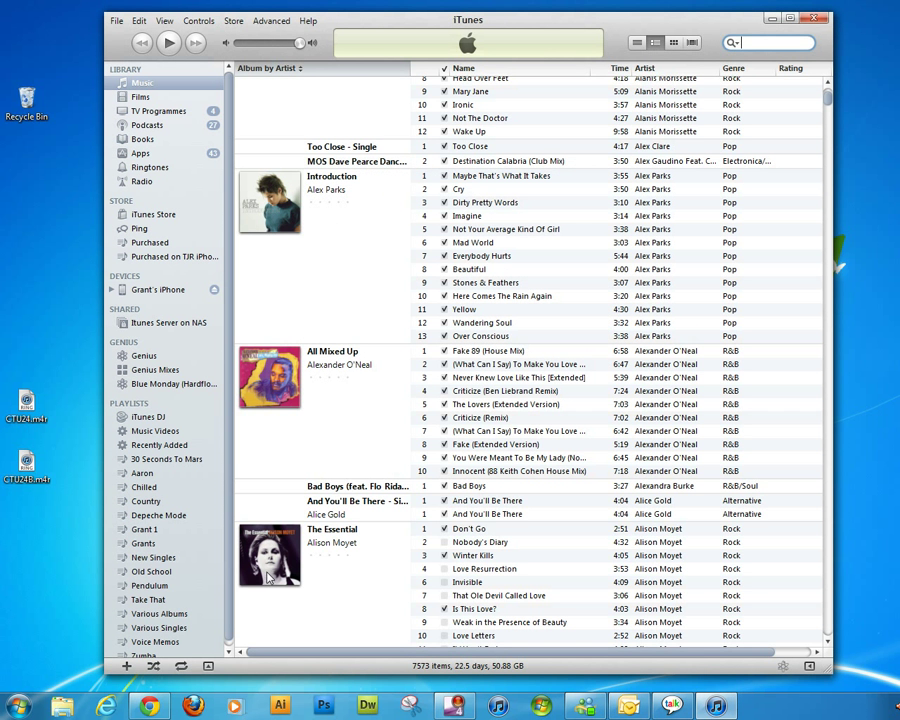
Review the folder View options in a File Explorer window, then close it
left_click(64, 707)
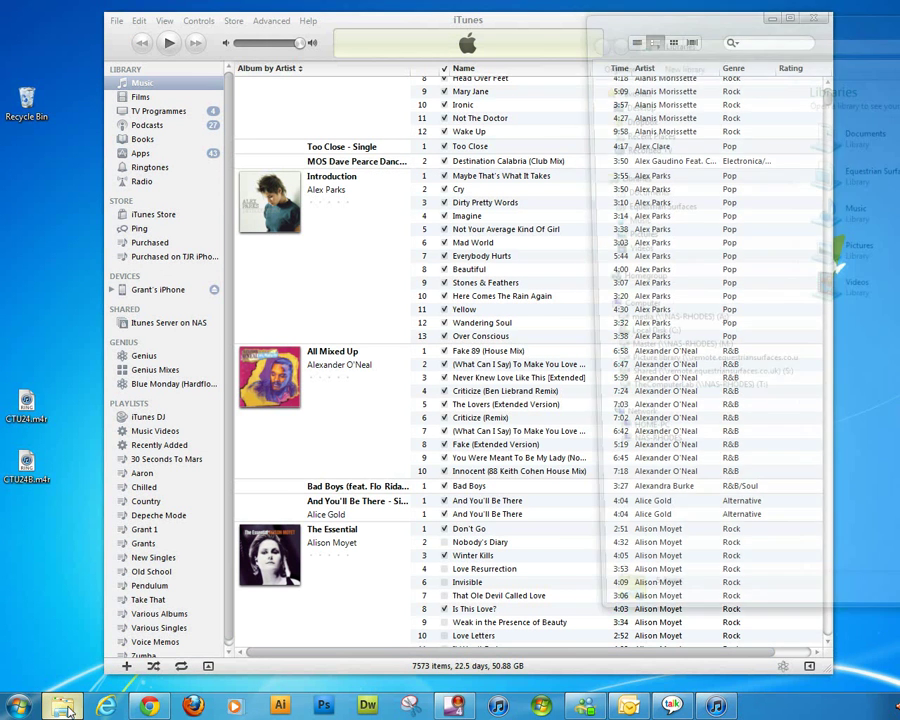
left_click_drag(731, 28, 331, 64)
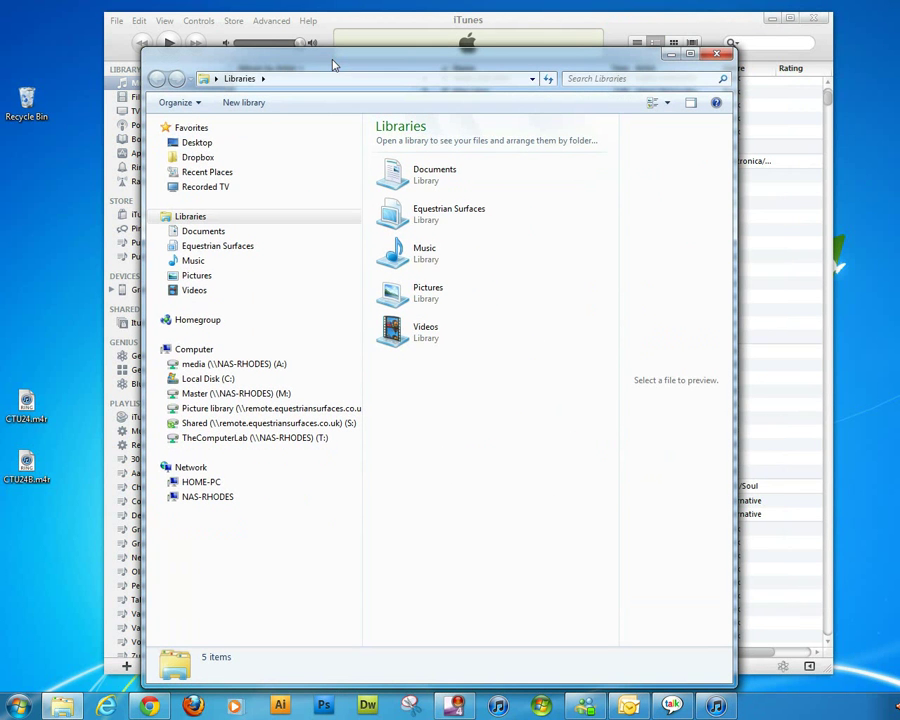
left_click(199, 104)
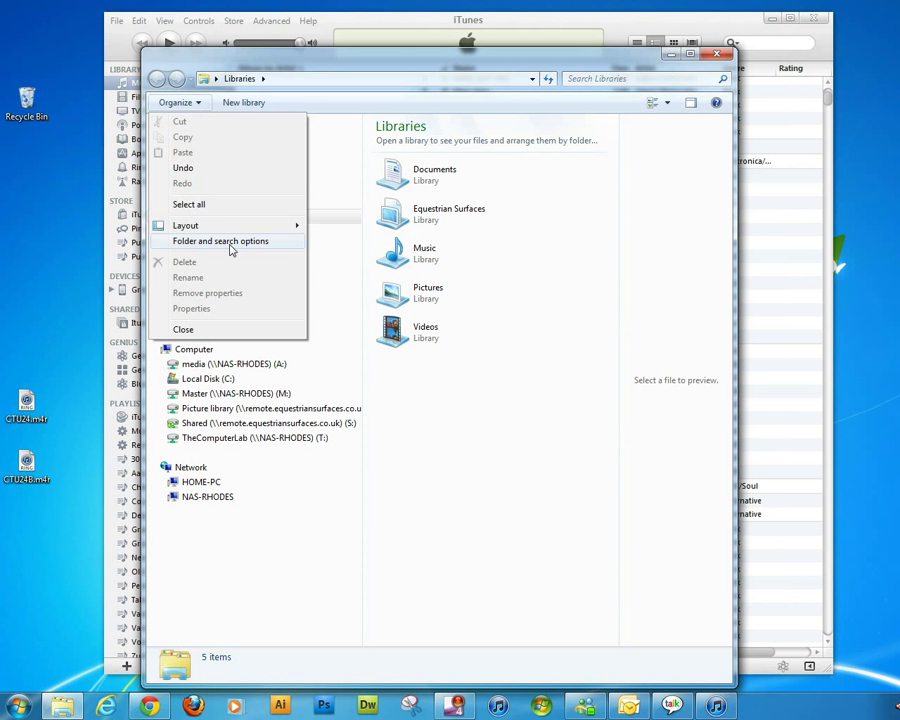
left_click(231, 249)
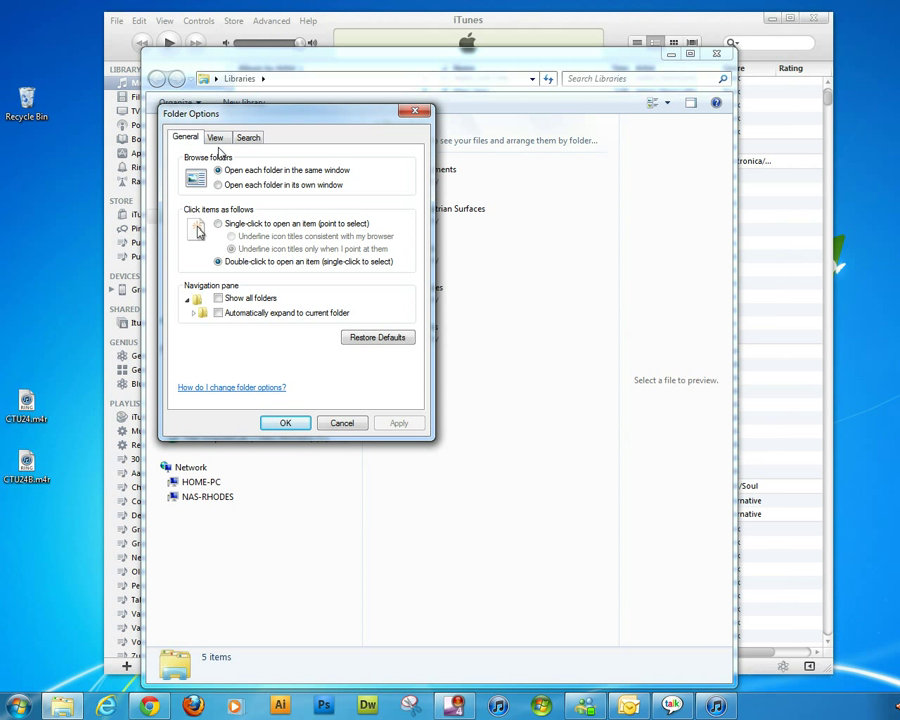
left_click(216, 138)
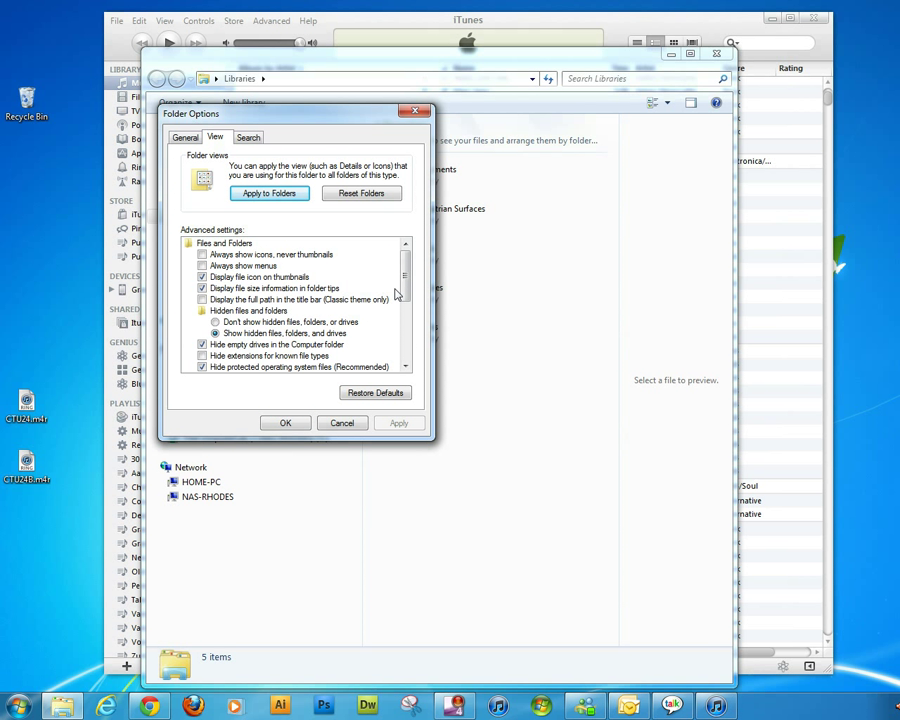
scroll(396, 292, "down", 1)
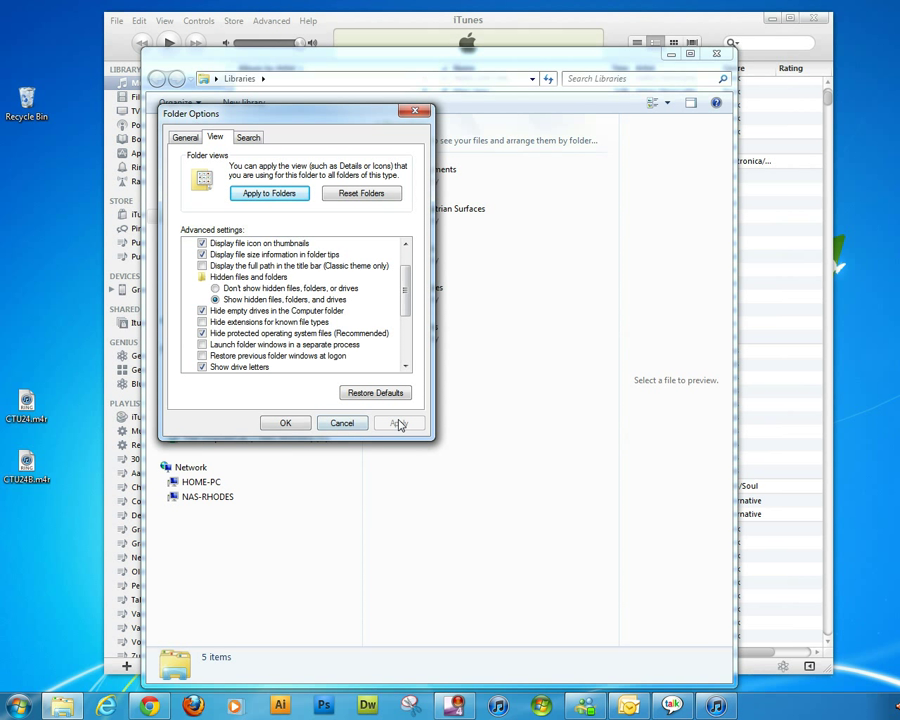
left_click(286, 423)
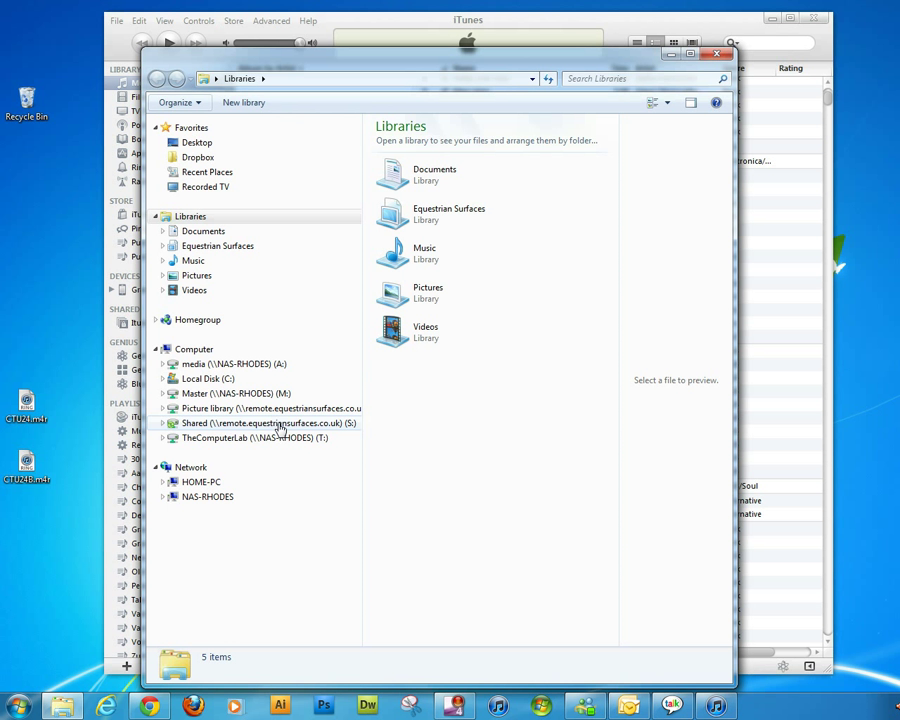
left_click(718, 57)
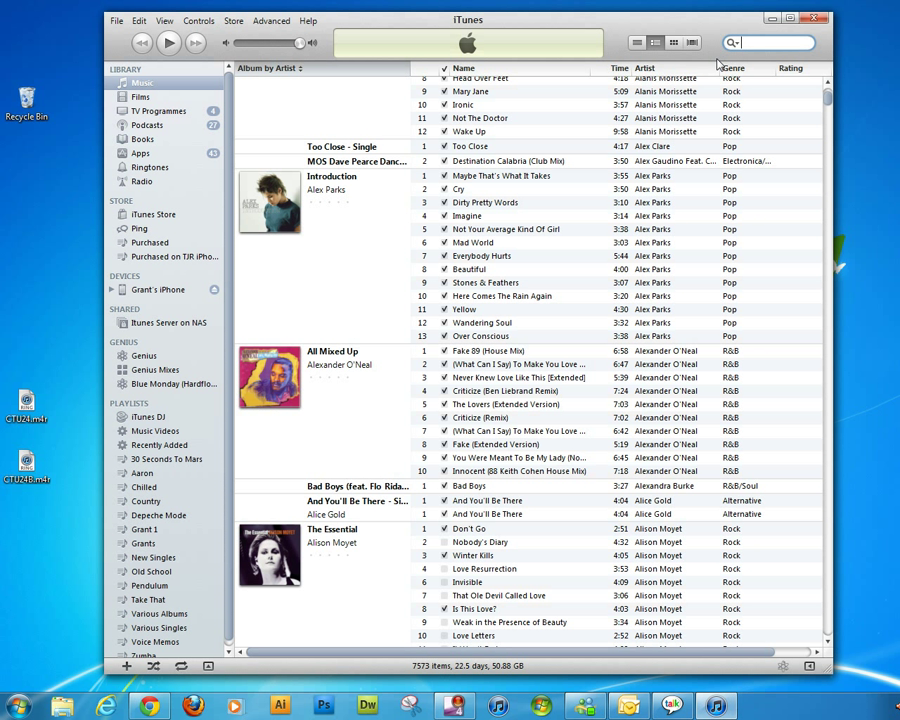
Check the CD import settings in Preferences, leaving the encoder on AAC Encoder
left_click(139, 20)
left_click(196, 172)
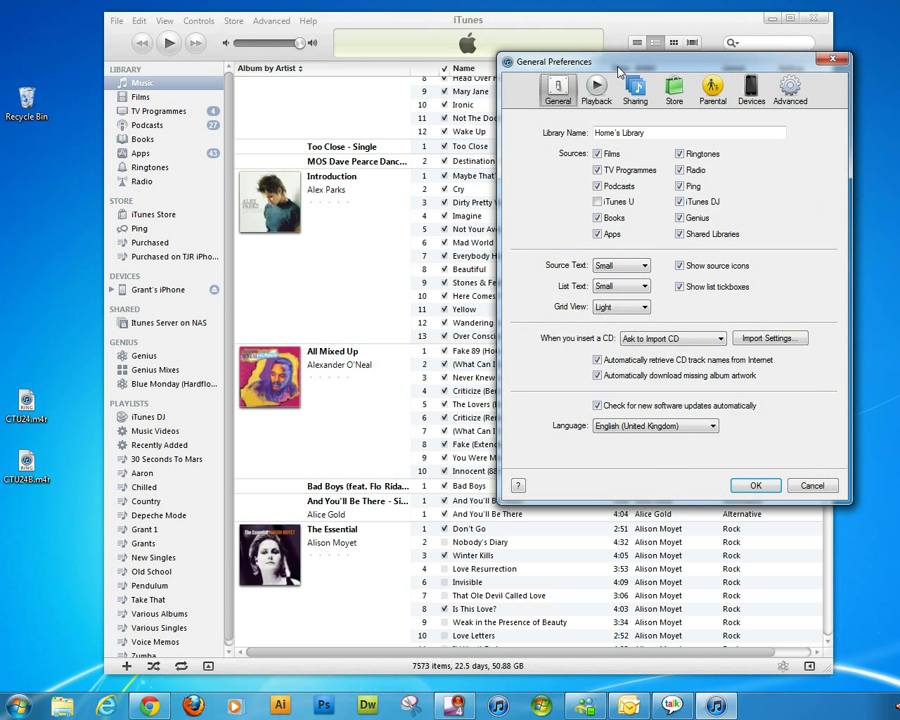
left_click_drag(611, 62, 416, 105)
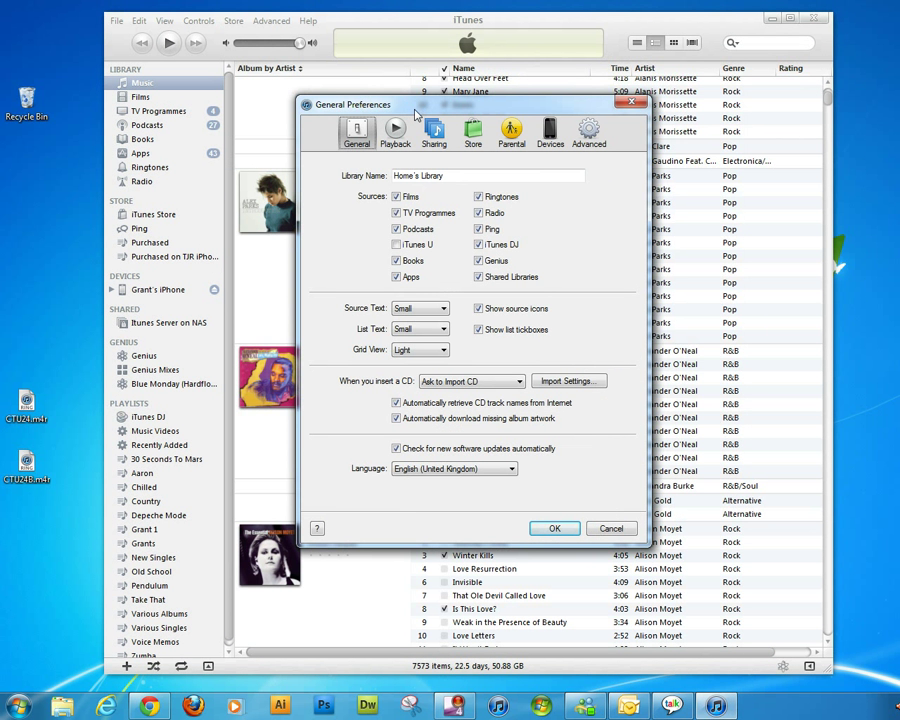
left_click(573, 385)
left_click_drag(695, 140, 515, 180)
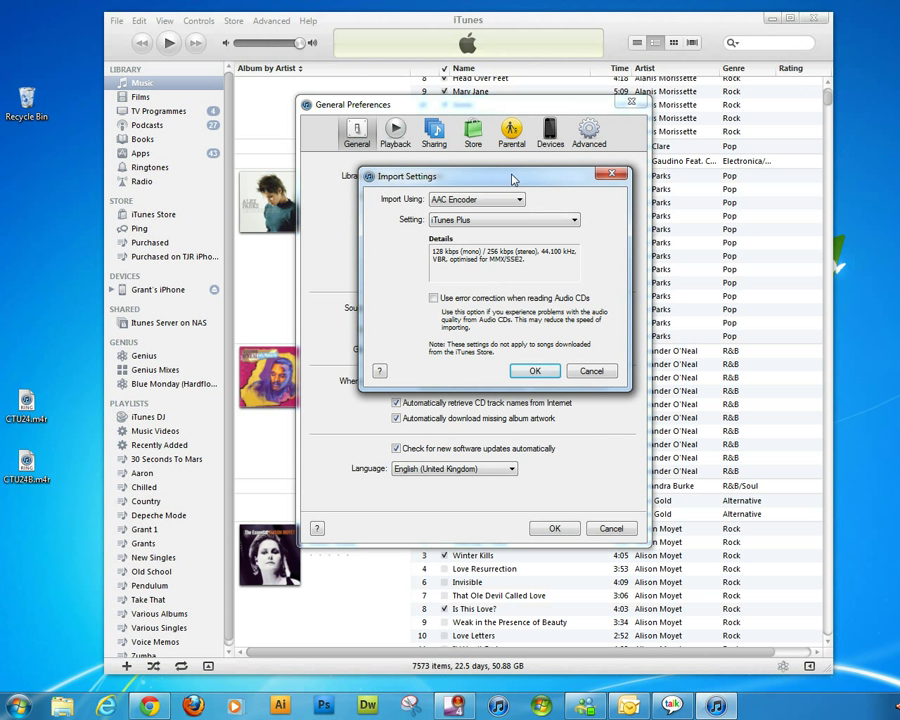
left_click(470, 199)
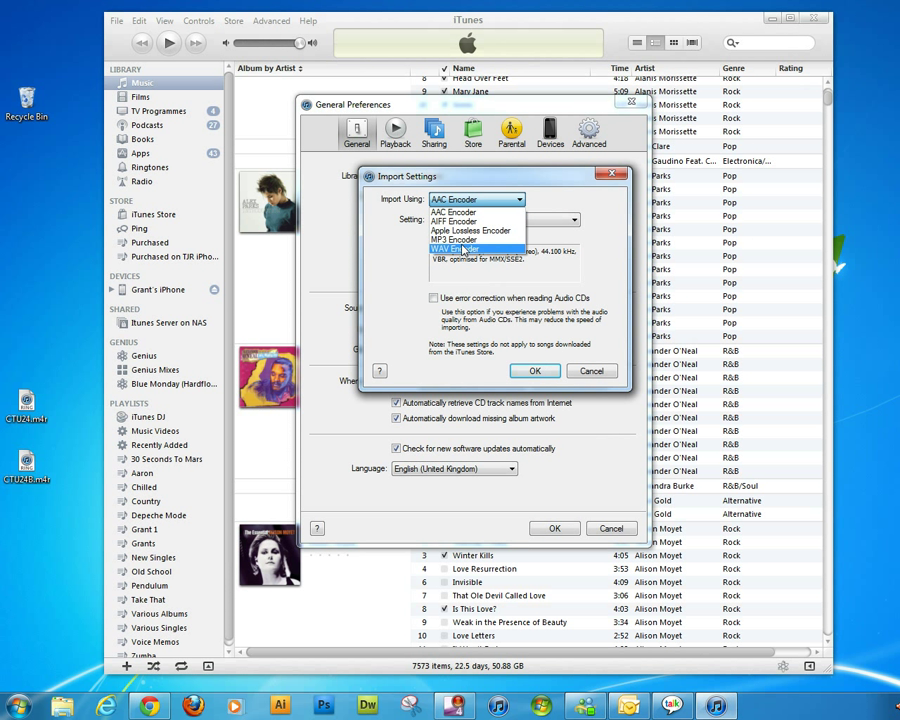
left_click(458, 212)
left_click(520, 200)
left_click(455, 240)
left_click(465, 200)
left_click(447, 208)
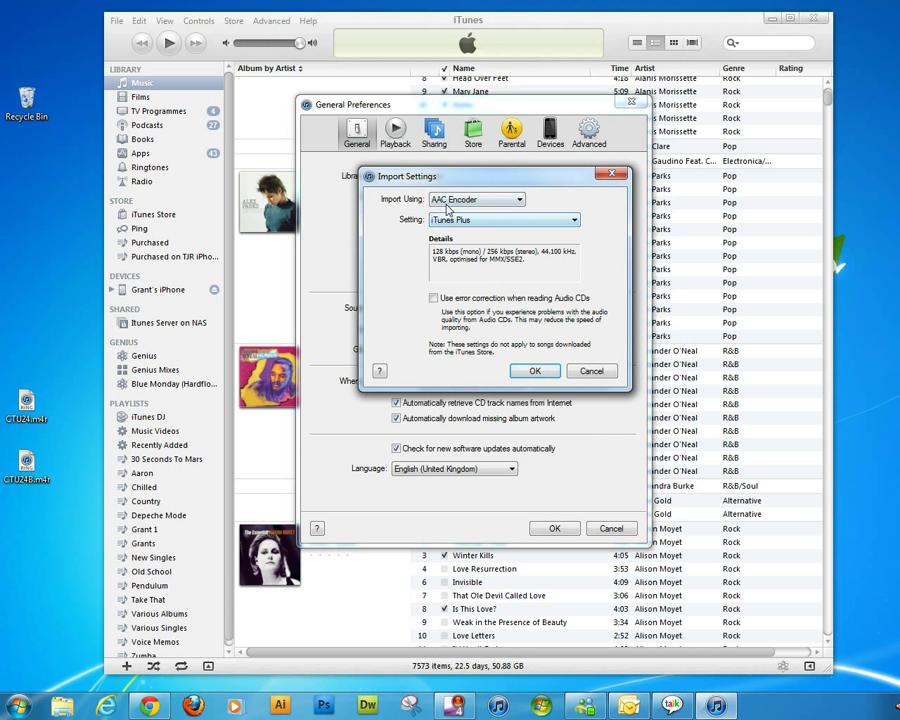
left_click(540, 371)
left_click(552, 529)
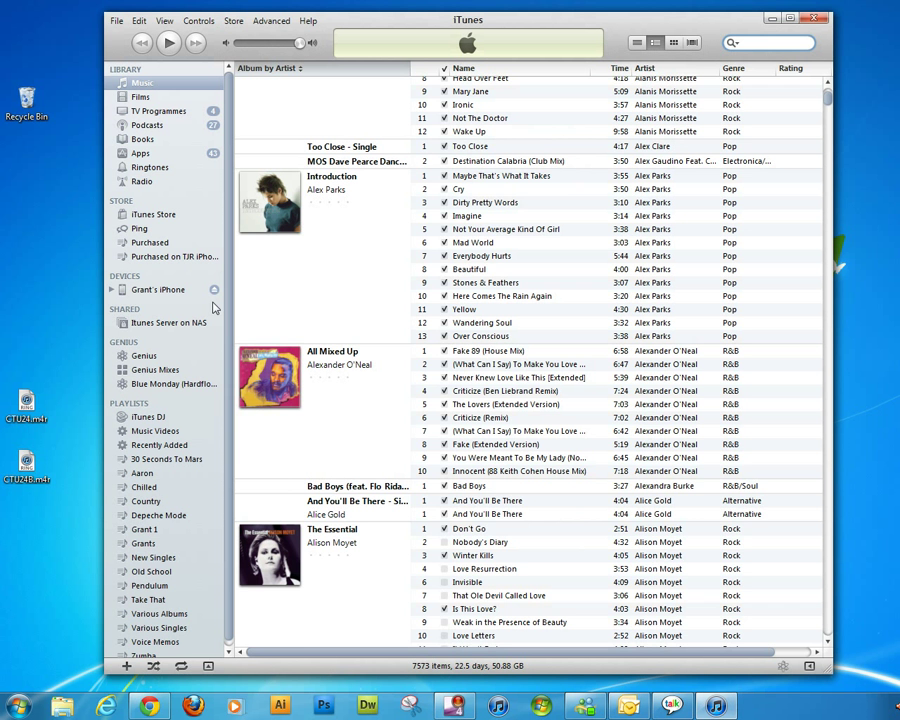
Sort tracks by Time ascending, then play and pause Some People Like To Rock at 0:06
scroll(828, 82, "up", 2)
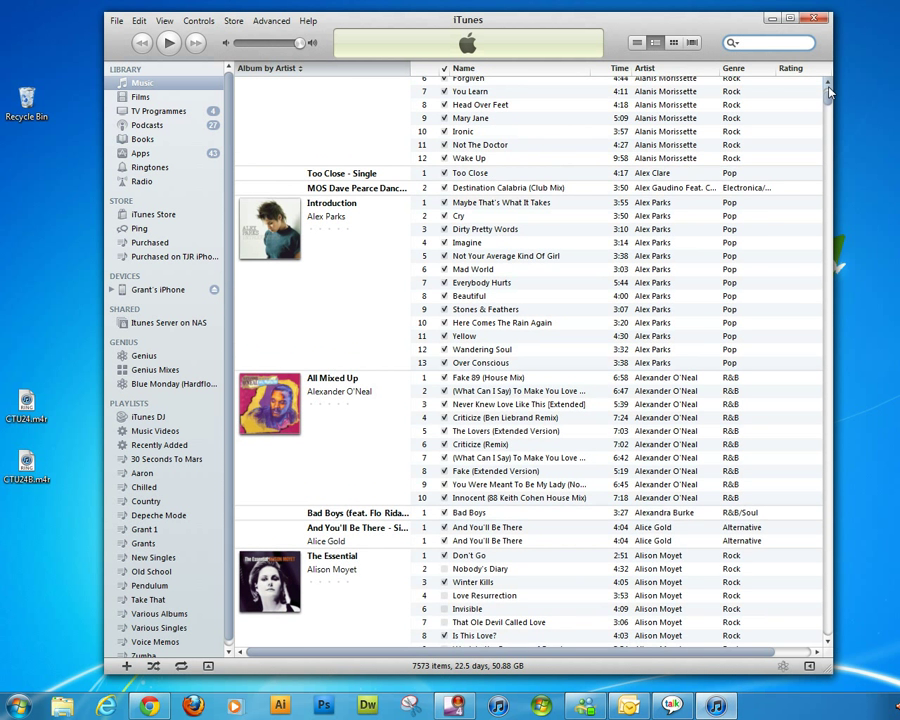
left_click(616, 68)
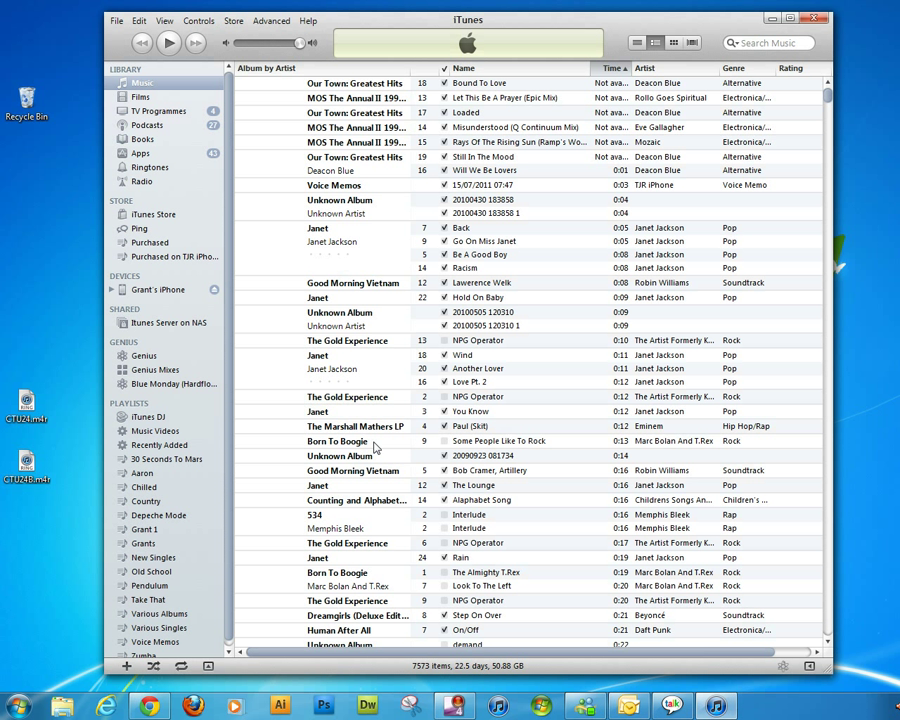
left_click(497, 443)
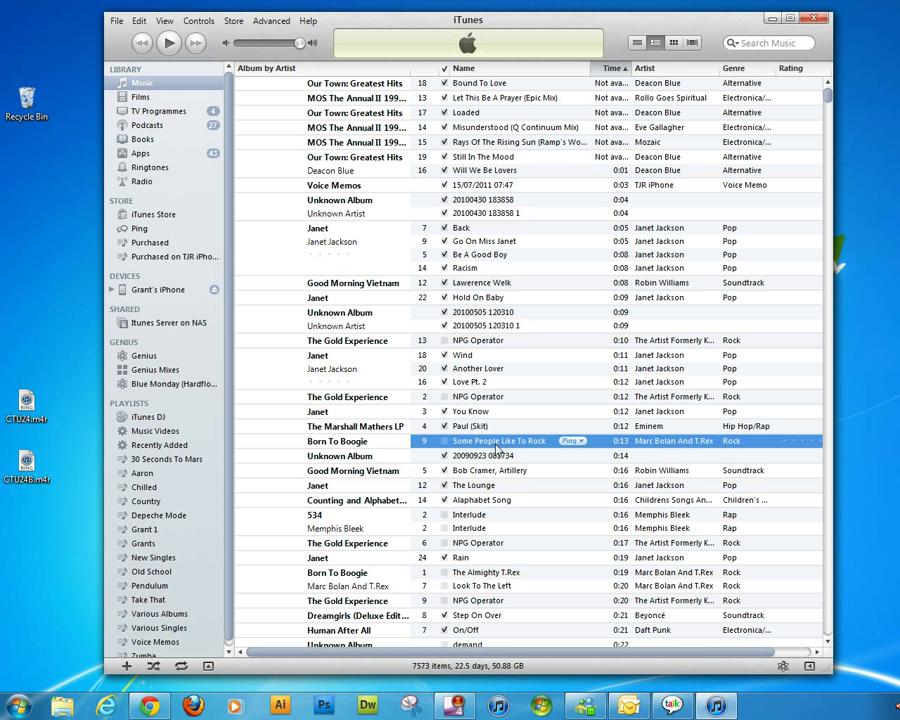
left_click(175, 44)
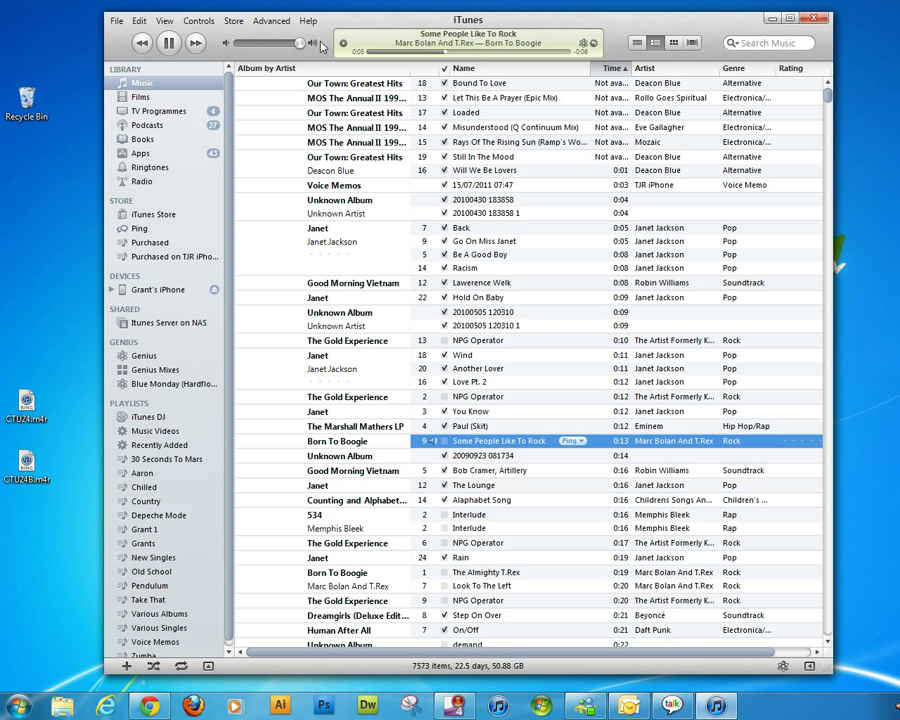
left_click(170, 44)
Check Some People Like To Rock's file info and create an AAC version of it
right_click(567, 440)
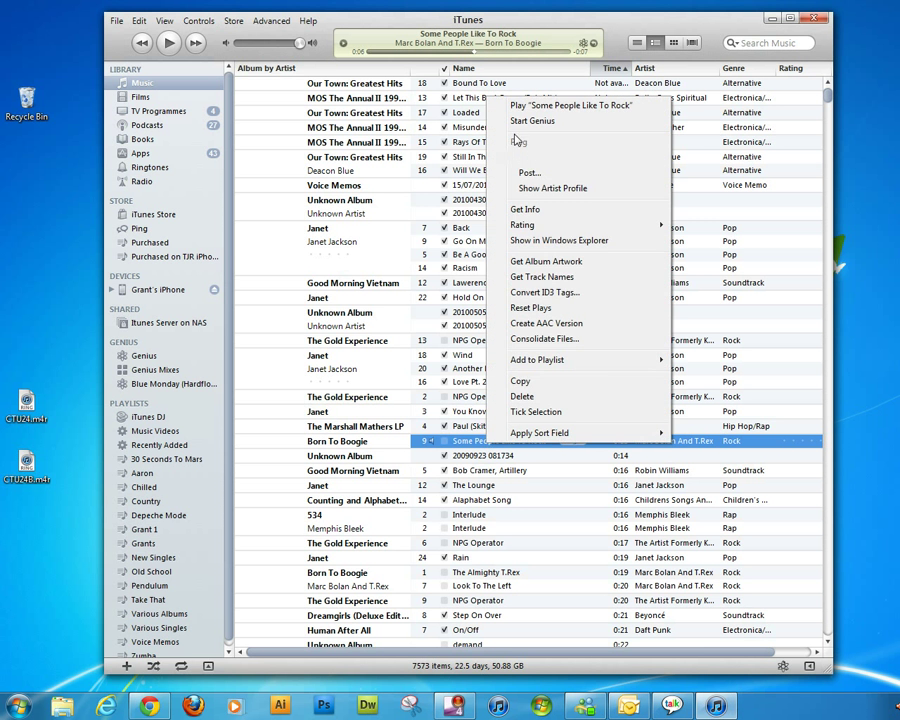
left_click(578, 209)
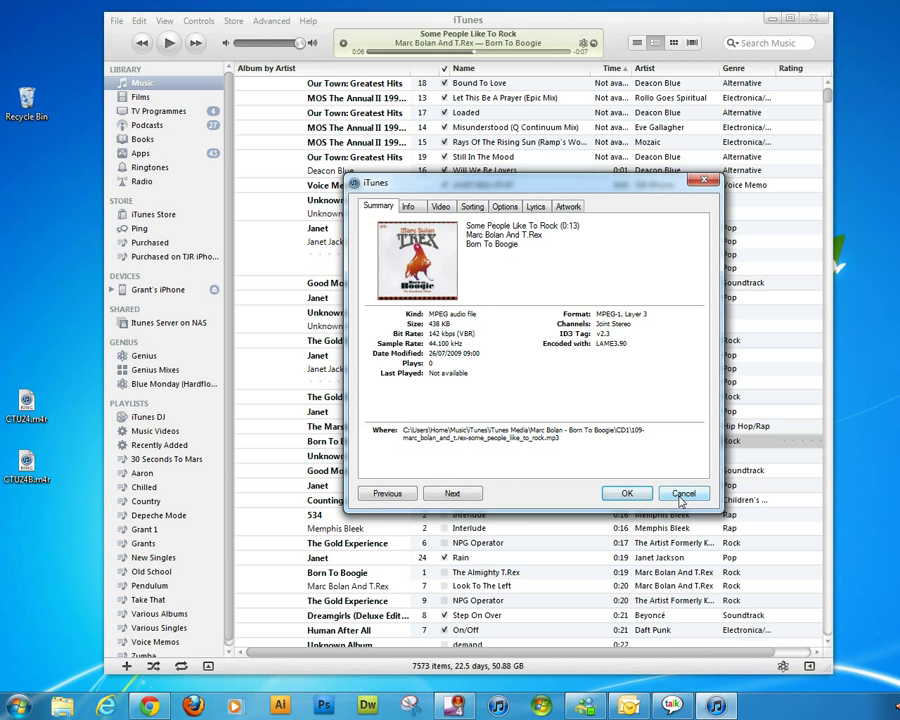
left_click(627, 493)
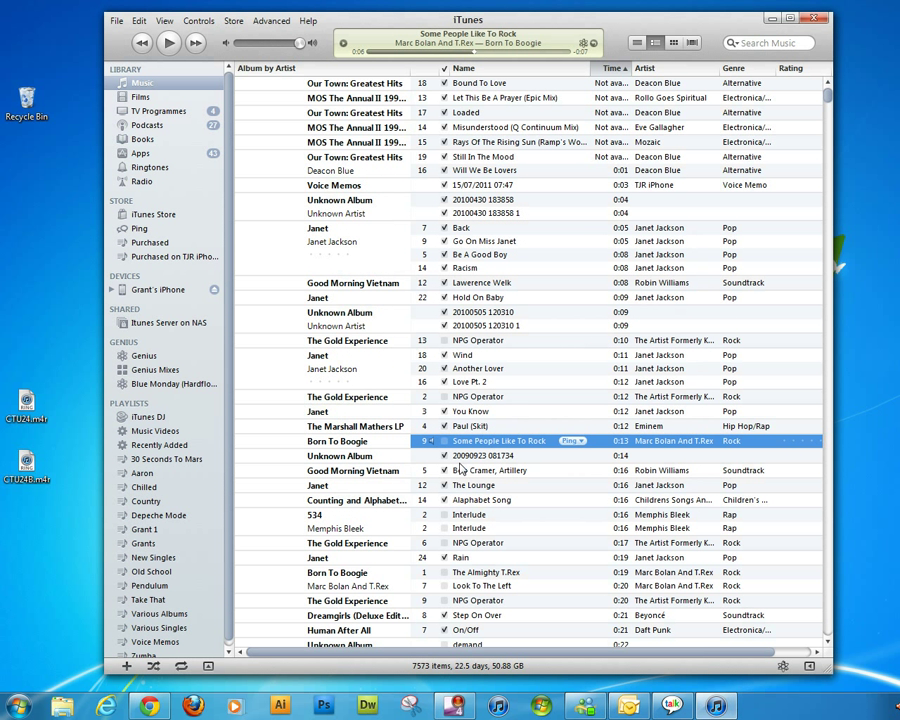
right_click(484, 449)
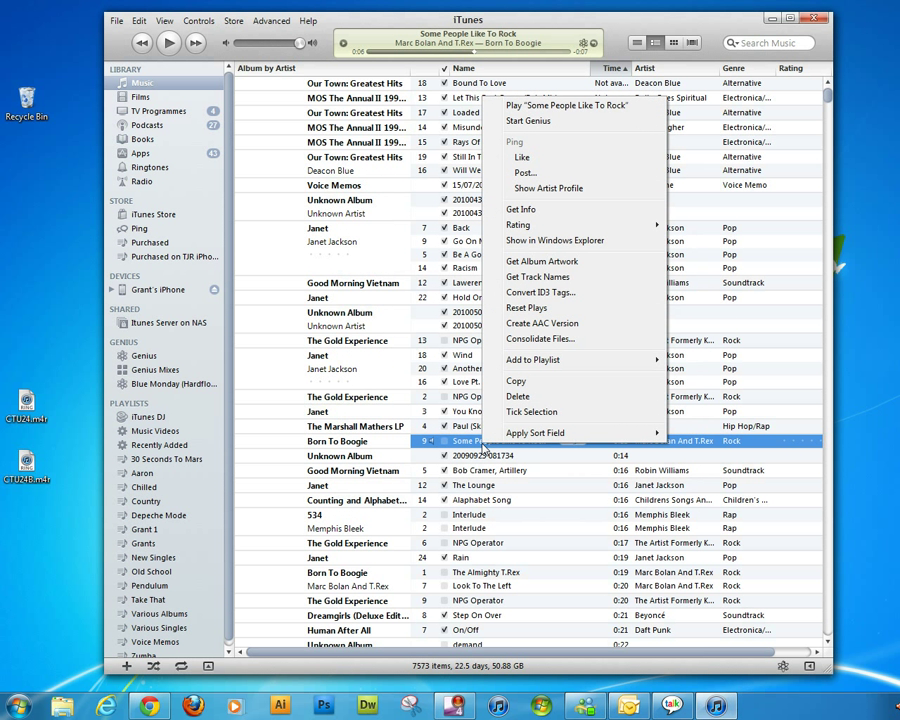
left_click(547, 327)
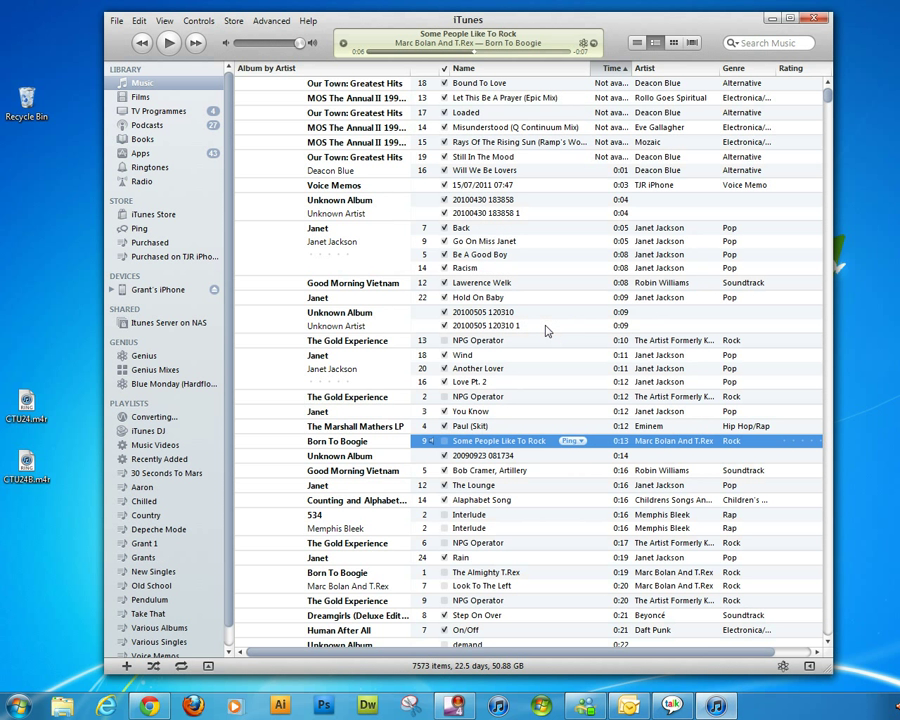
Inspect the Get Info details of the new 0:13 AAC copy
left_click(480, 441)
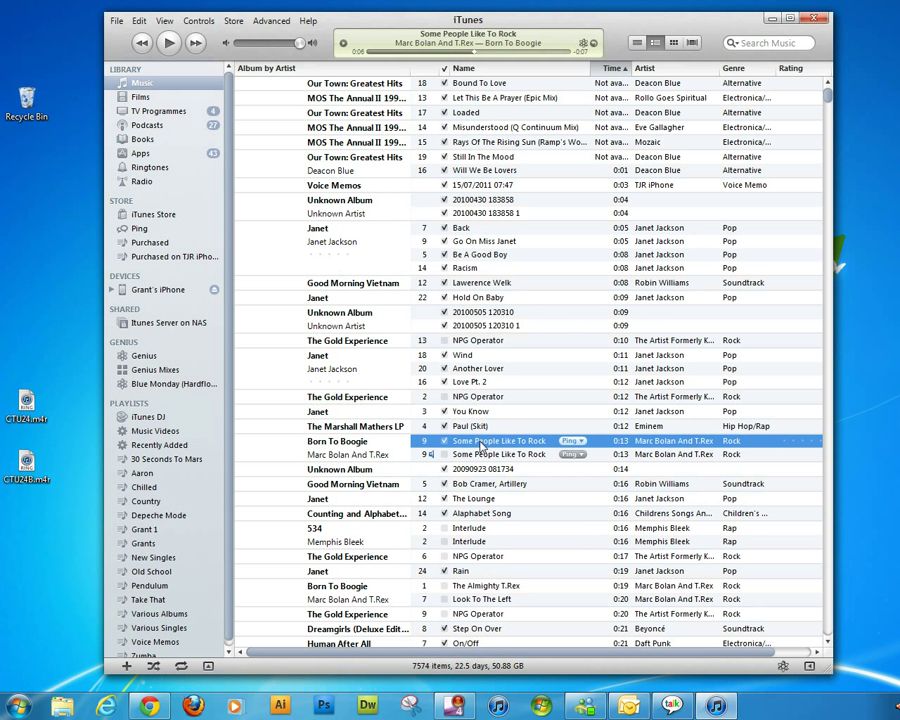
right_click(480, 442)
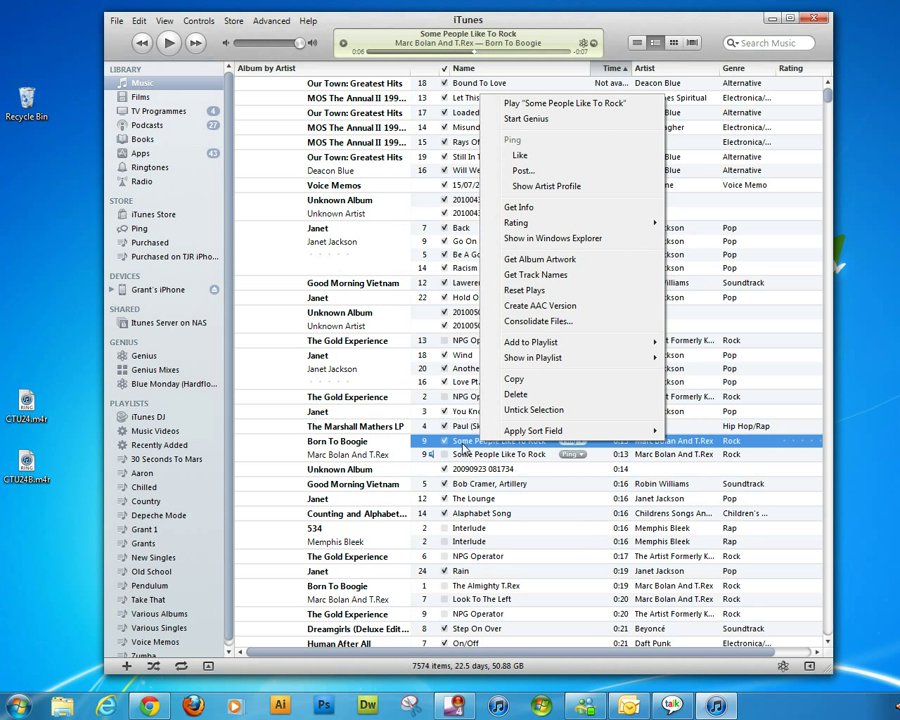
left_click(518, 207)
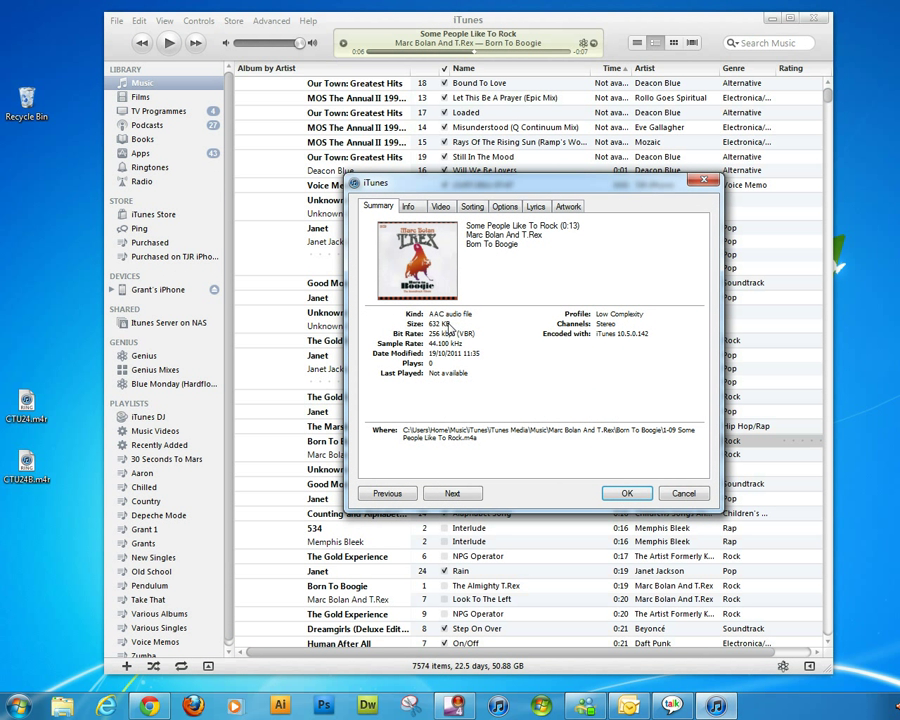
left_click(627, 493)
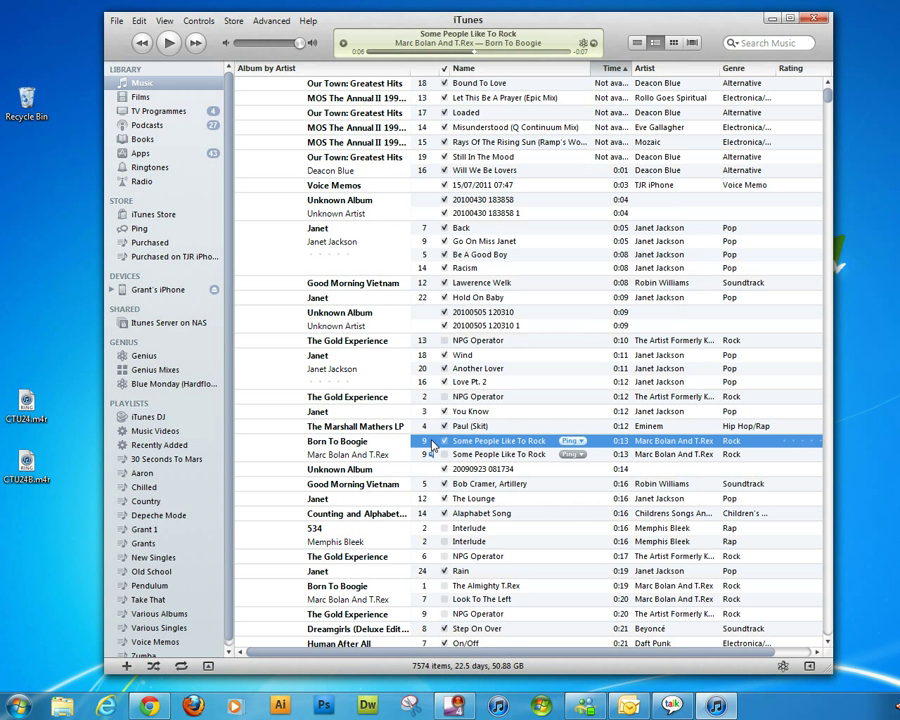
Drag the AAC clip to the desktop and rename it '1-09 Some People Like To Rock.m4r'
mouse_move(432, 446)
left_mouse_down()
mouse_move(20, 312)
mouse_move(28, 300)
left_mouse_up()
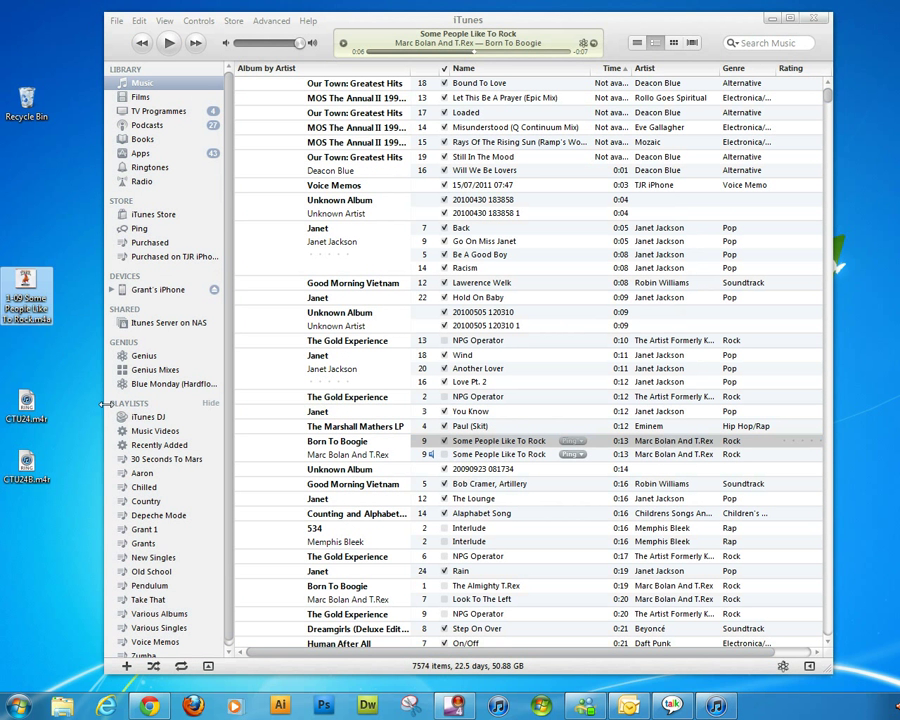
left_click(46, 318)
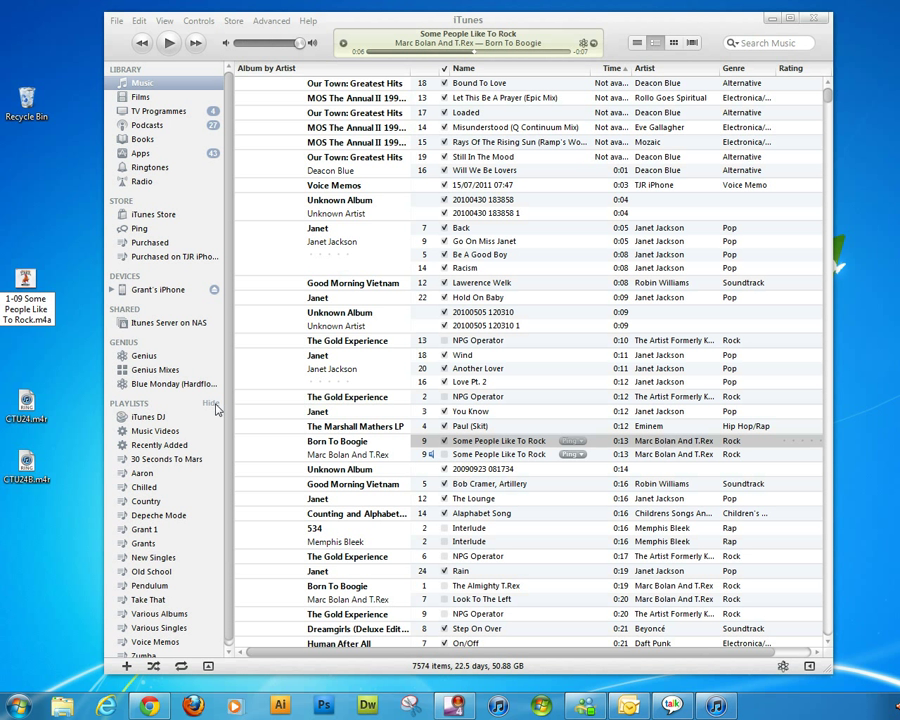
key("BackSpace")
type("r")
key("Return")
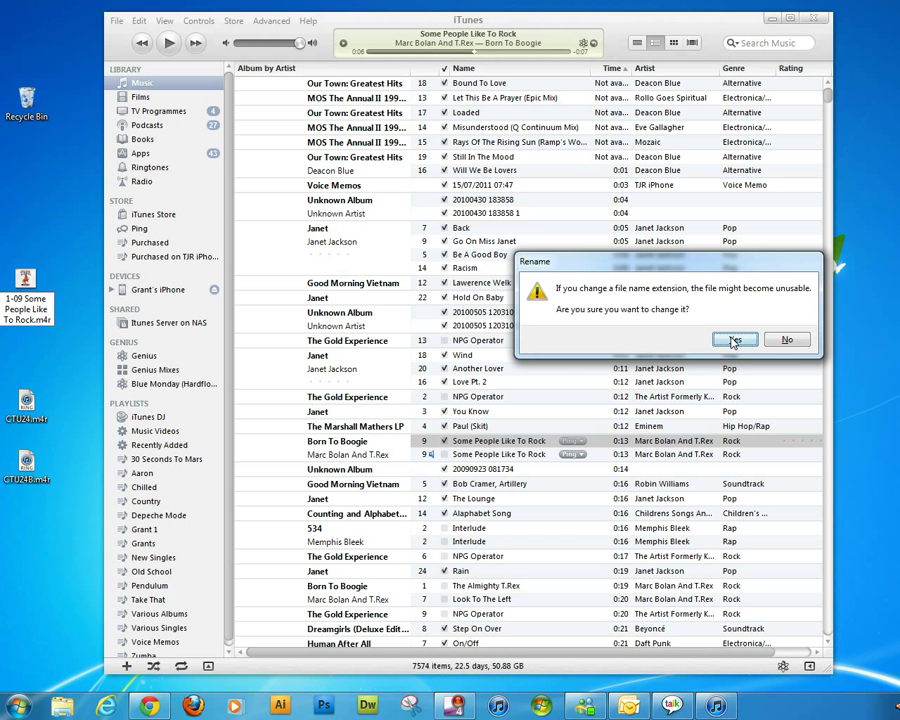
left_click(735, 341)
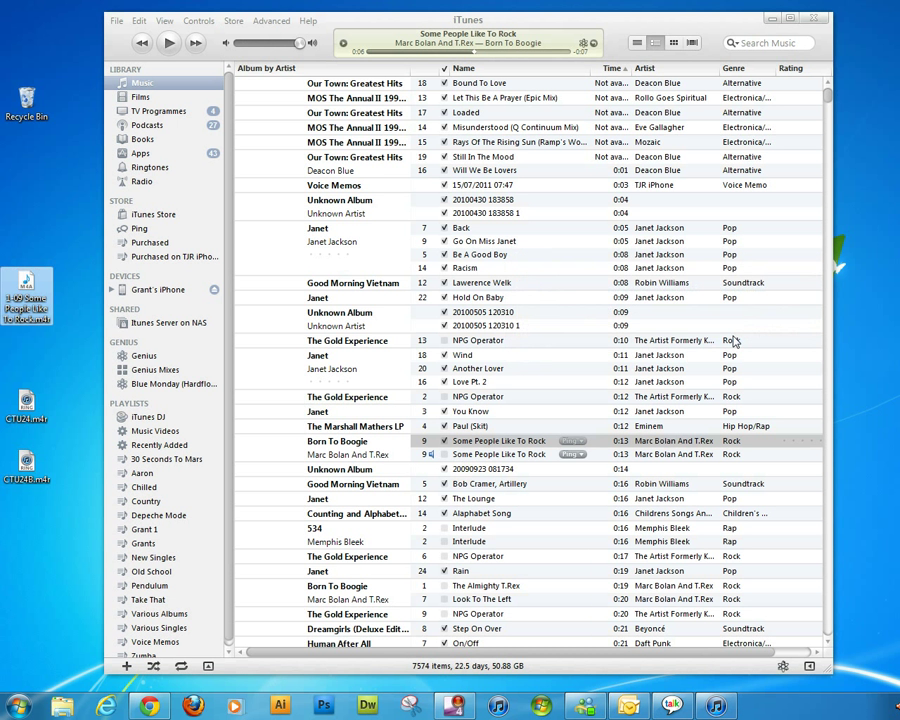
left_click(518, 455)
left_click(518, 442)
Delete the duplicate 13-second clip from the library and send its file to the Recycle Bin
right_click(518, 443)
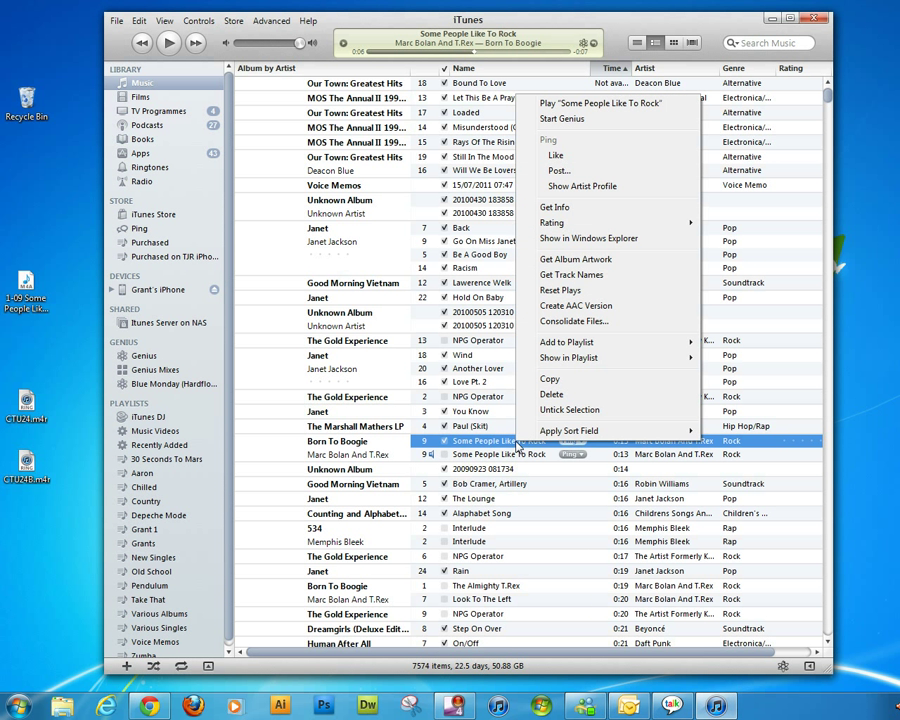
left_click(553, 395)
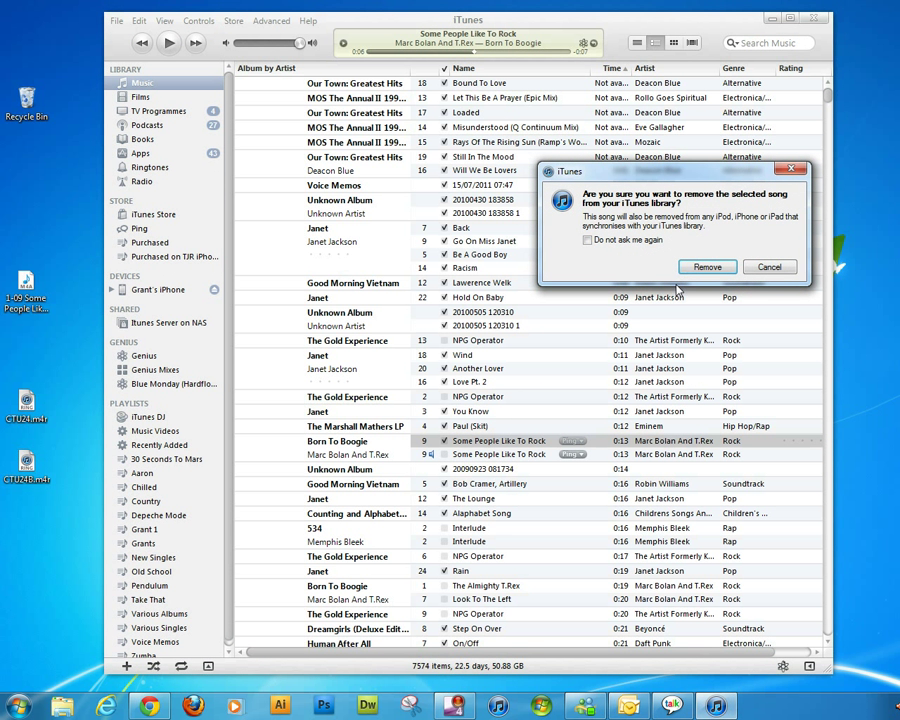
left_click(701, 266)
left_click(686, 251)
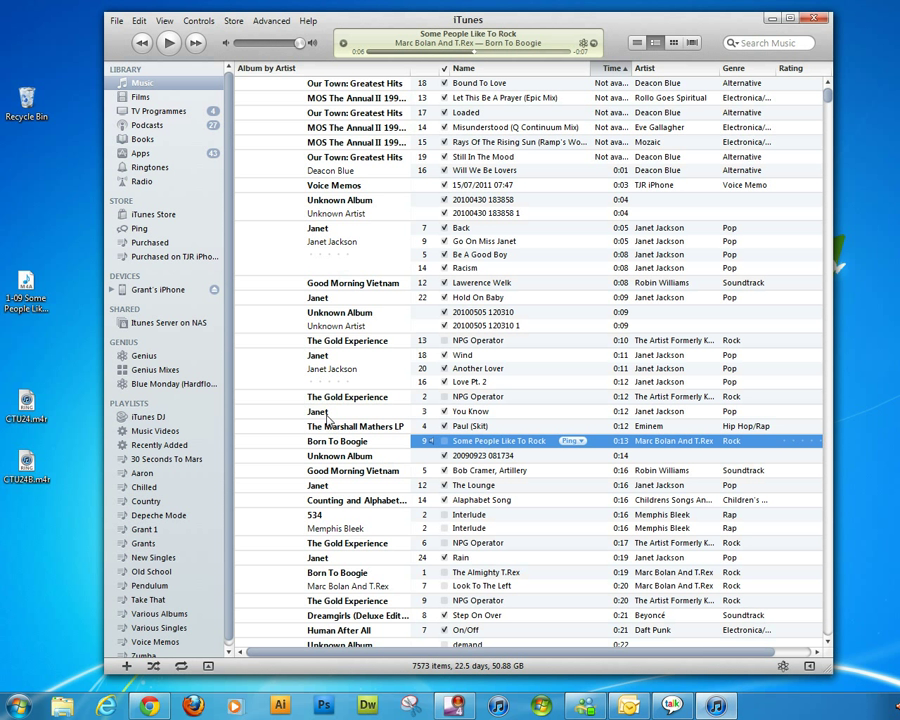
Drag '1-09 Some People Like To Rock.m4r' from the desktop into Ringtones, then pause the clip
left_click(146, 169)
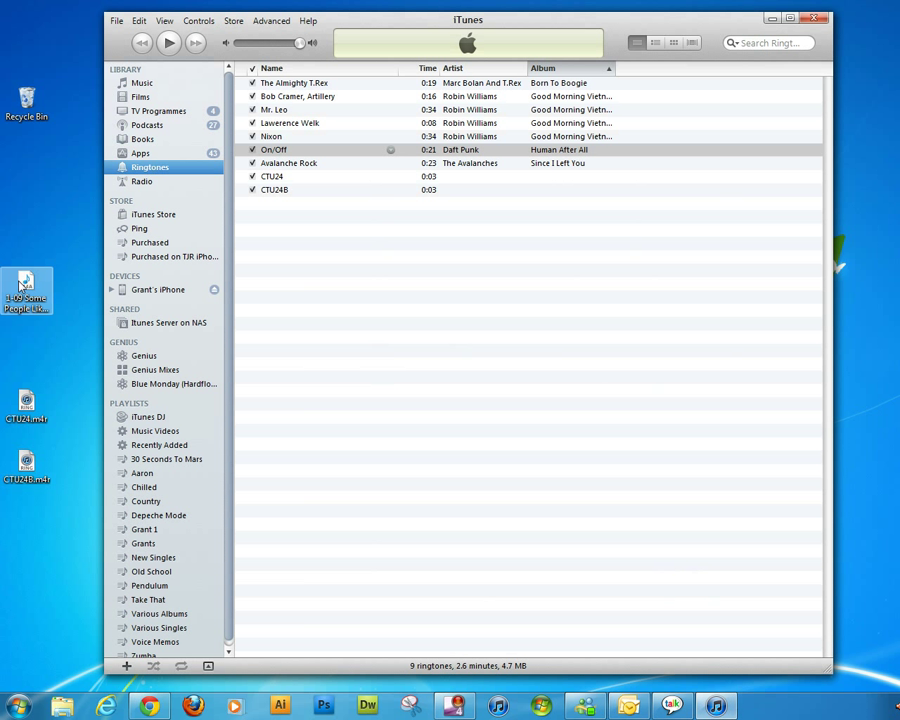
left_click(27, 288)
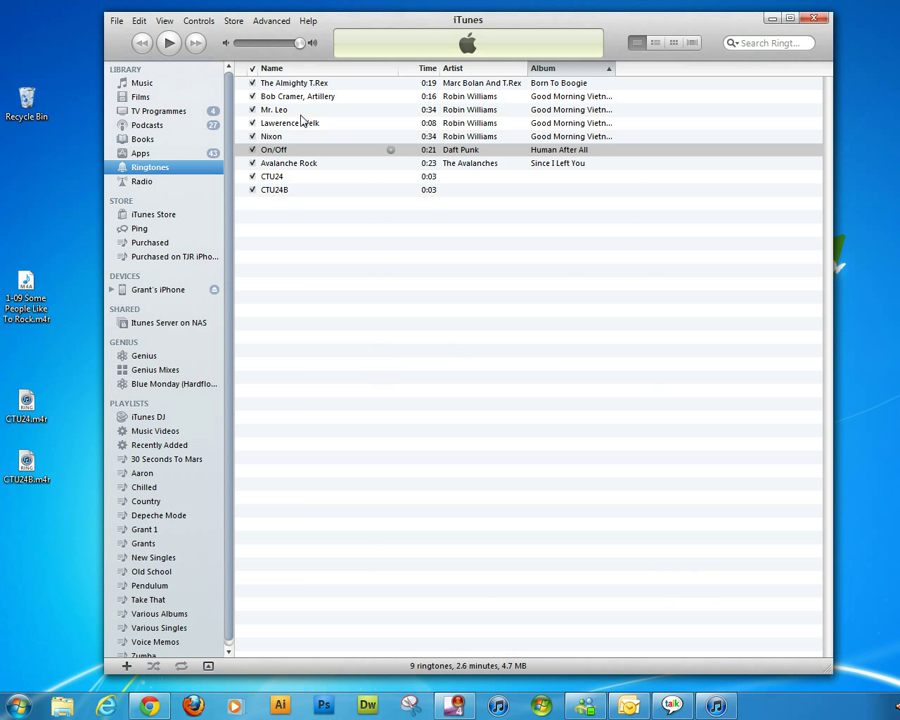
left_click_drag(28, 287, 452, 253)
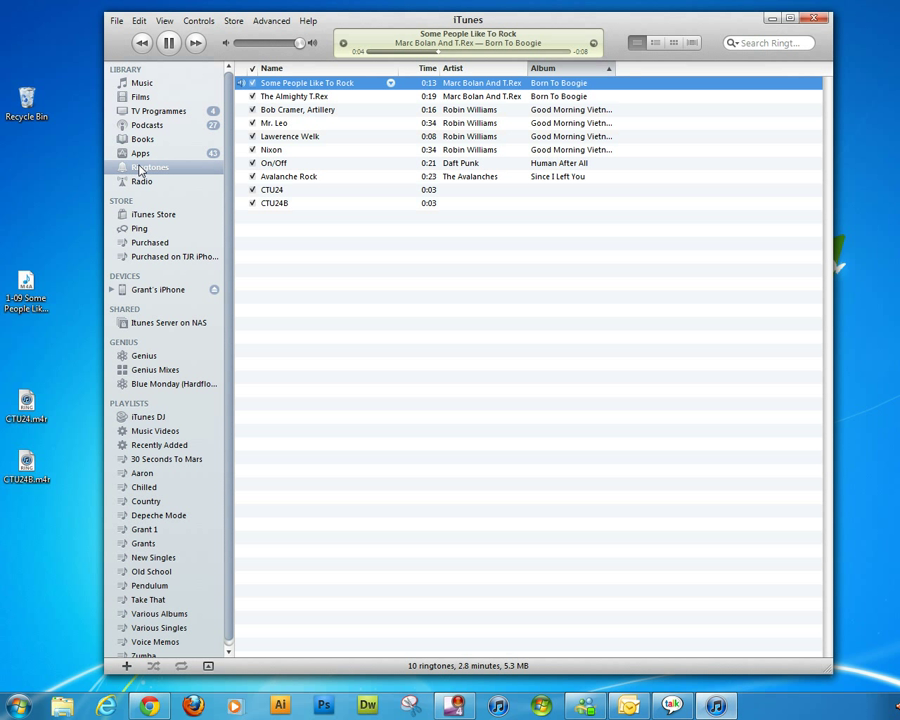
key("space")
Open the iPhone's ringtone sync settings, keeping Selected ringtones with Some People Like To Rock unticked
left_click(166, 292)
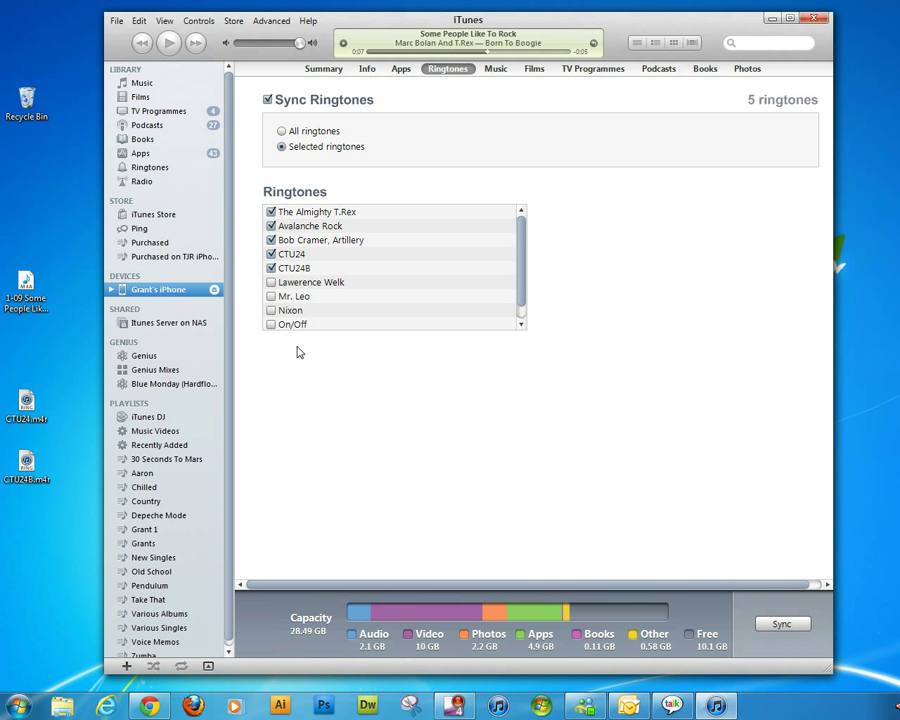
scroll(446, 283, "down", 1)
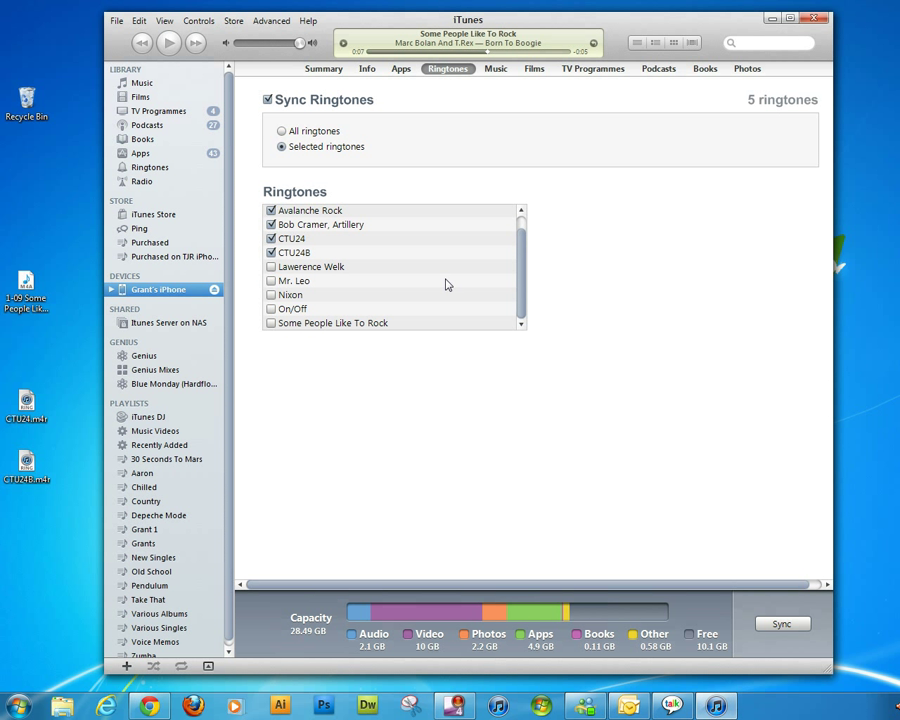
left_click(282, 131)
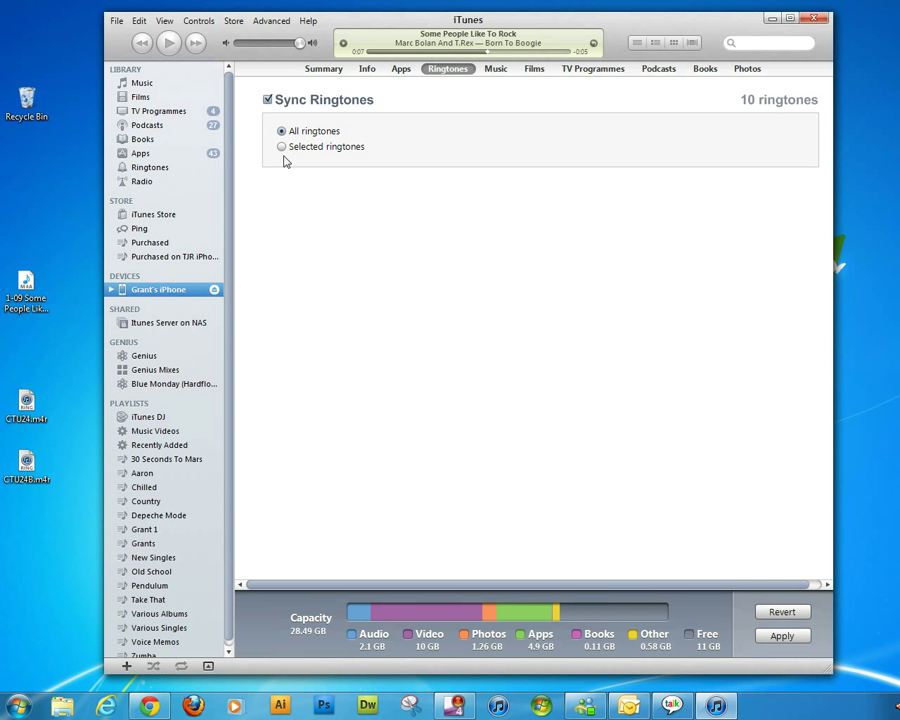
left_click(282, 147)
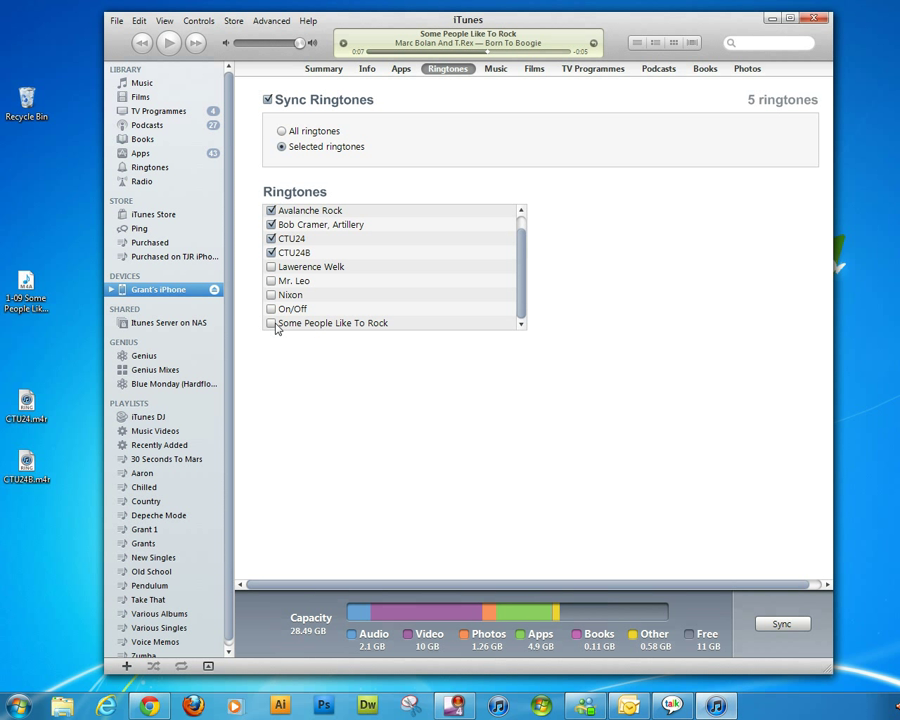
left_click(271, 323)
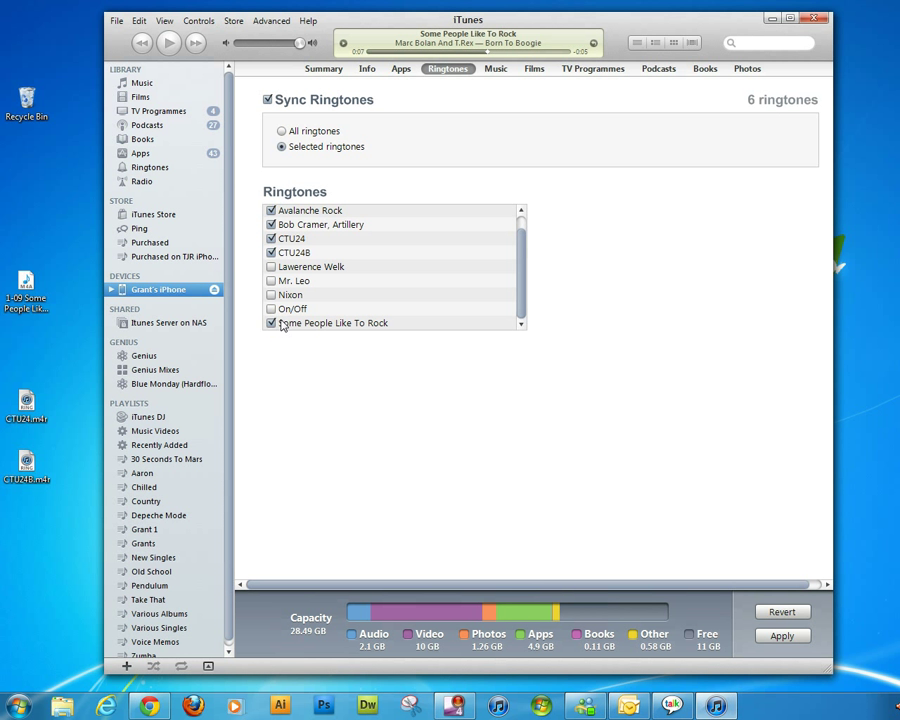
left_click(271, 323)
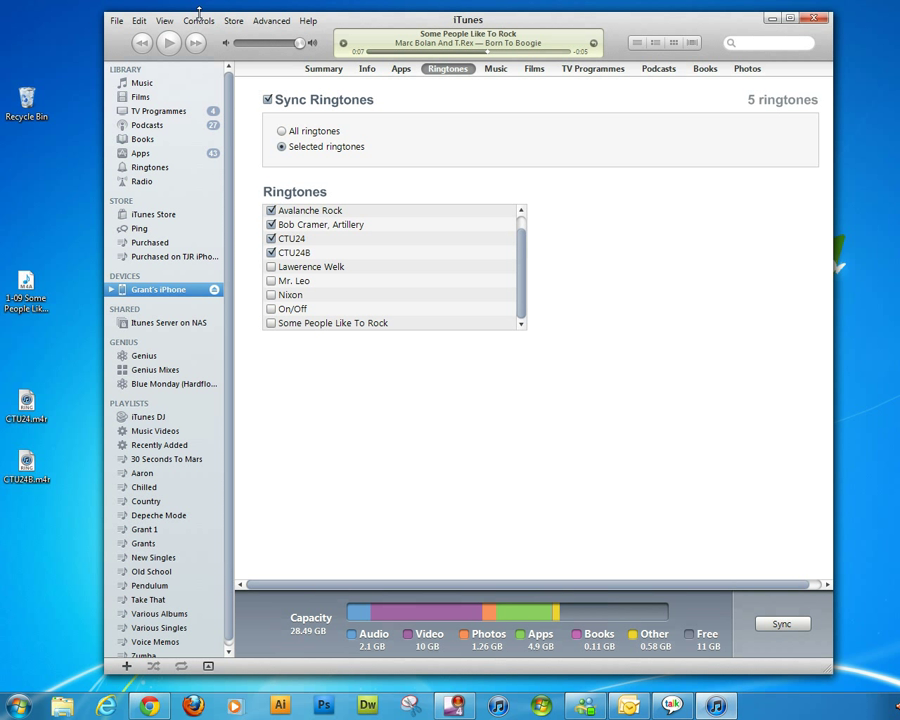
Back in Music, view The Lounge's Get Info details, then play the 16-second track
left_click(140, 83)
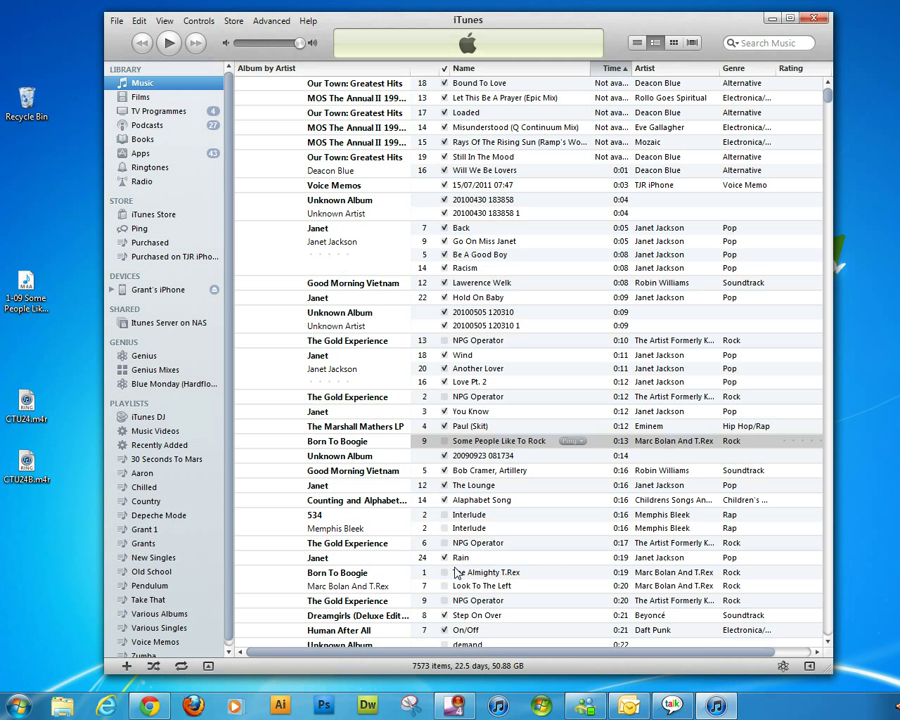
left_click(470, 485)
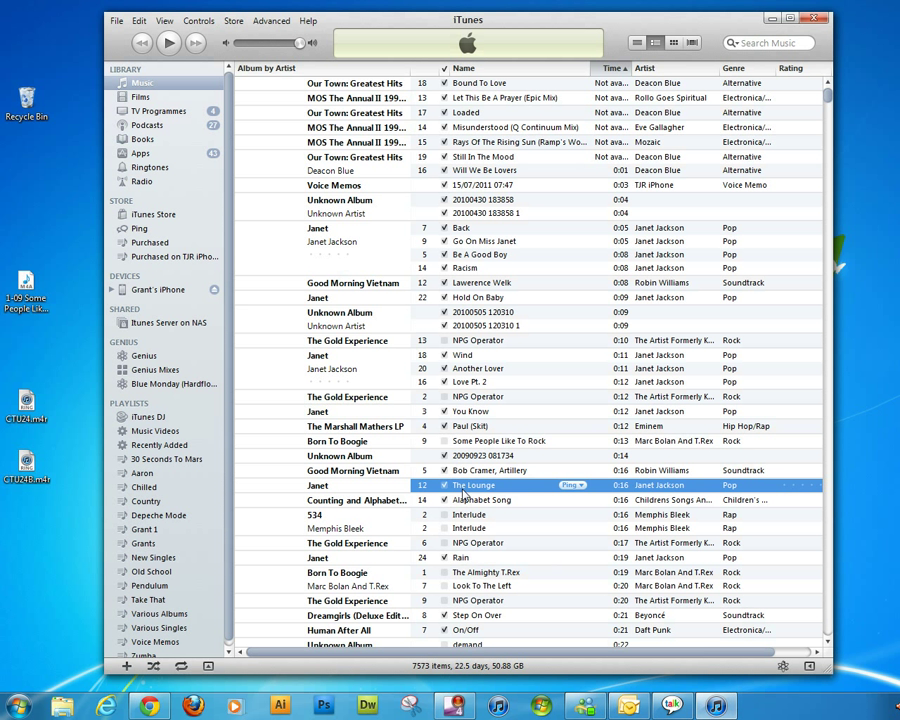
right_click(488, 485)
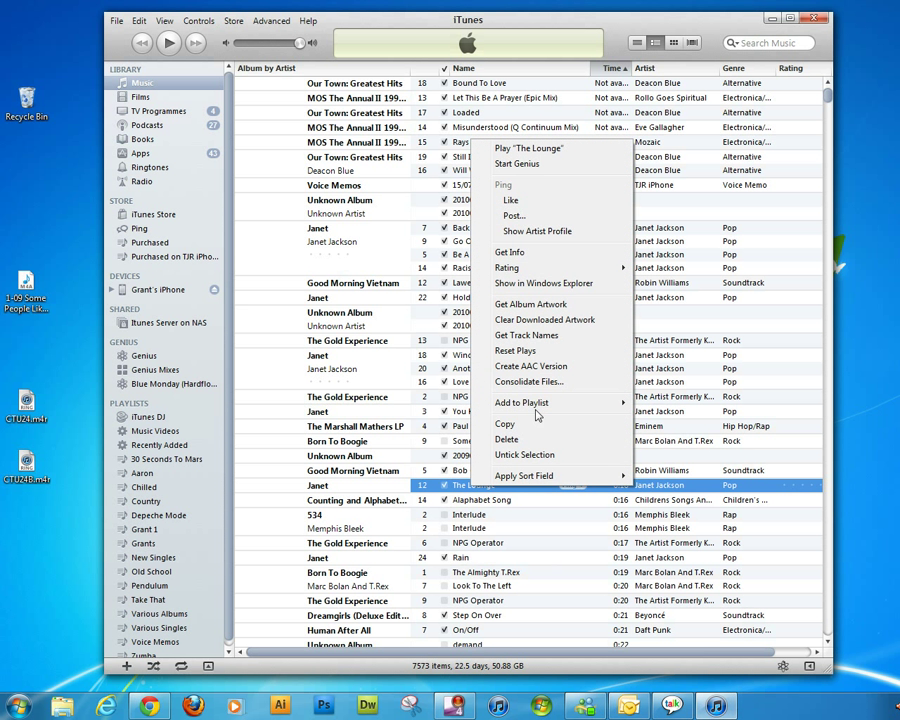
left_click(510, 252)
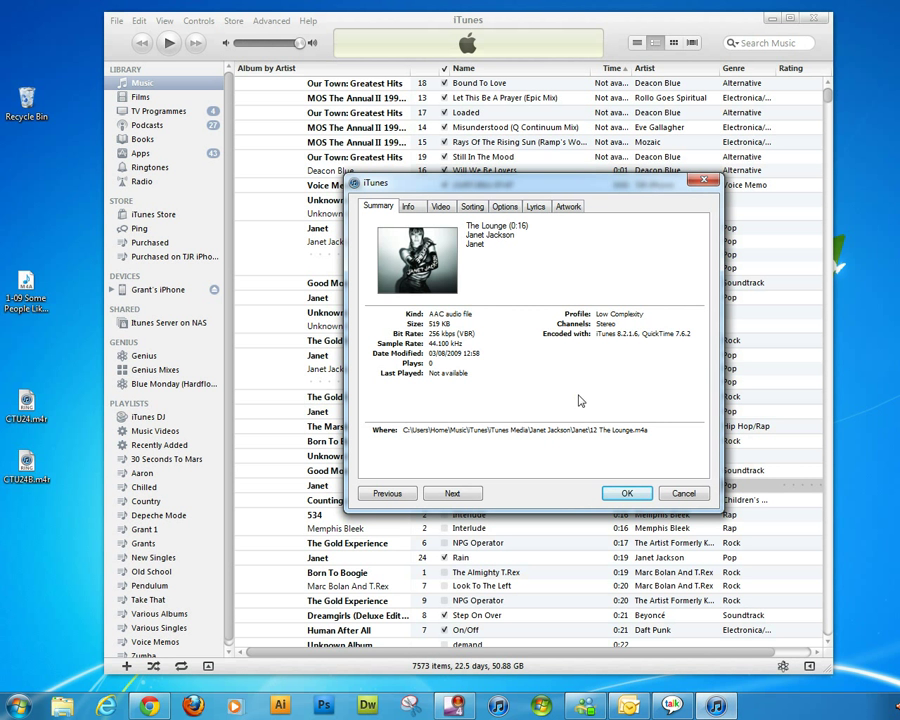
left_click(628, 493)
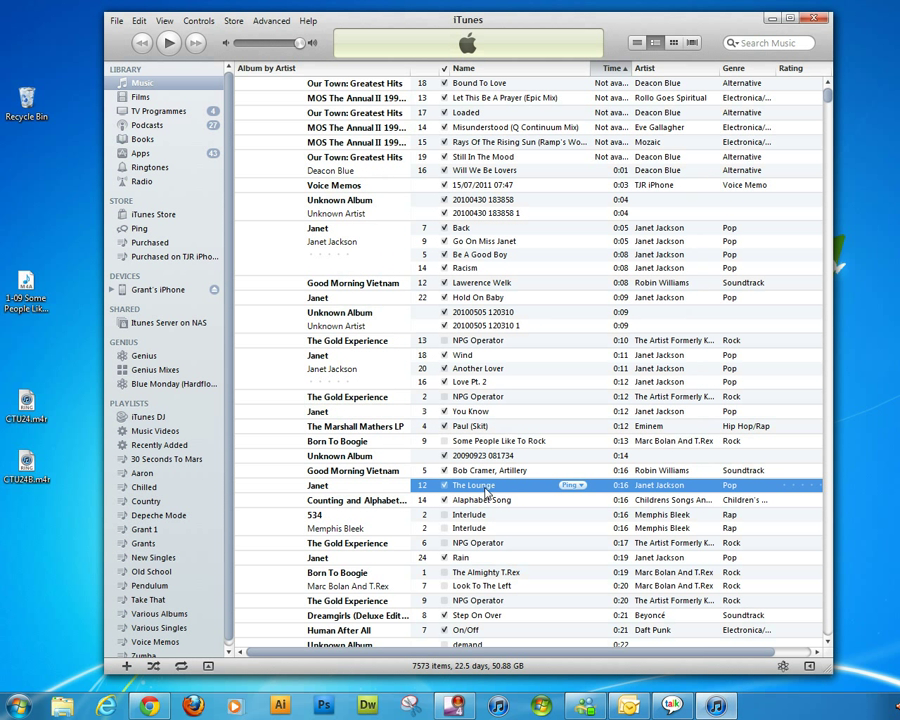
key("space")
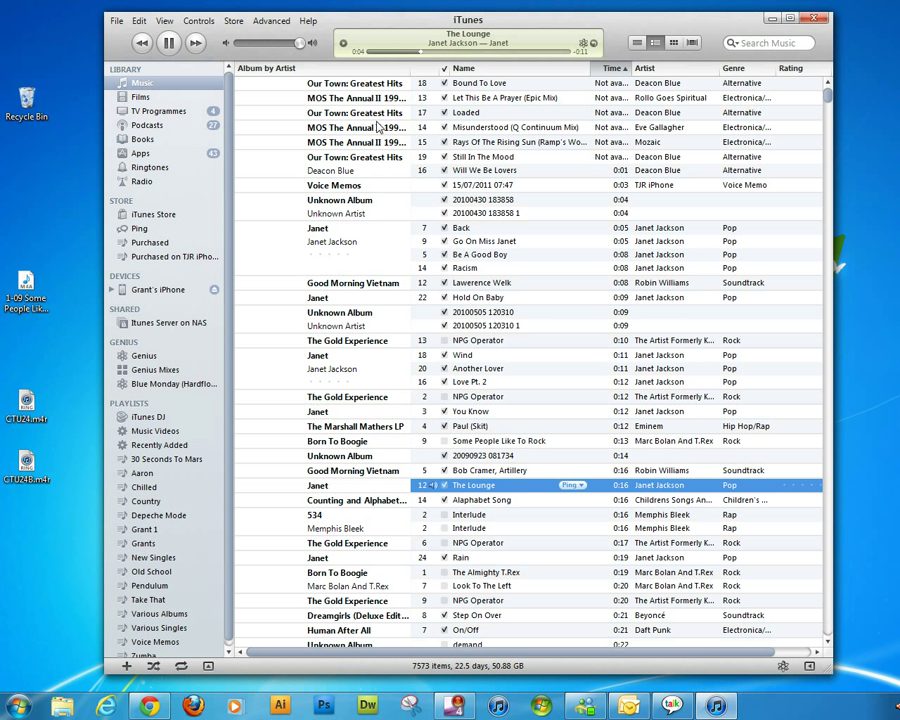
Pause playback and create an AAC version of The Lounge
left_click(170, 44)
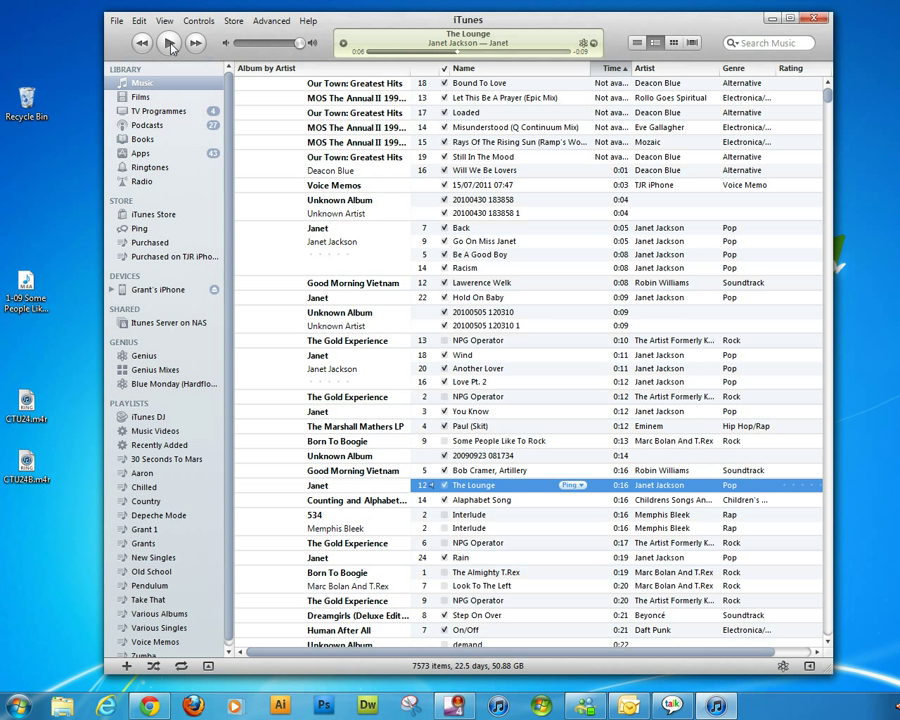
right_click(487, 488)
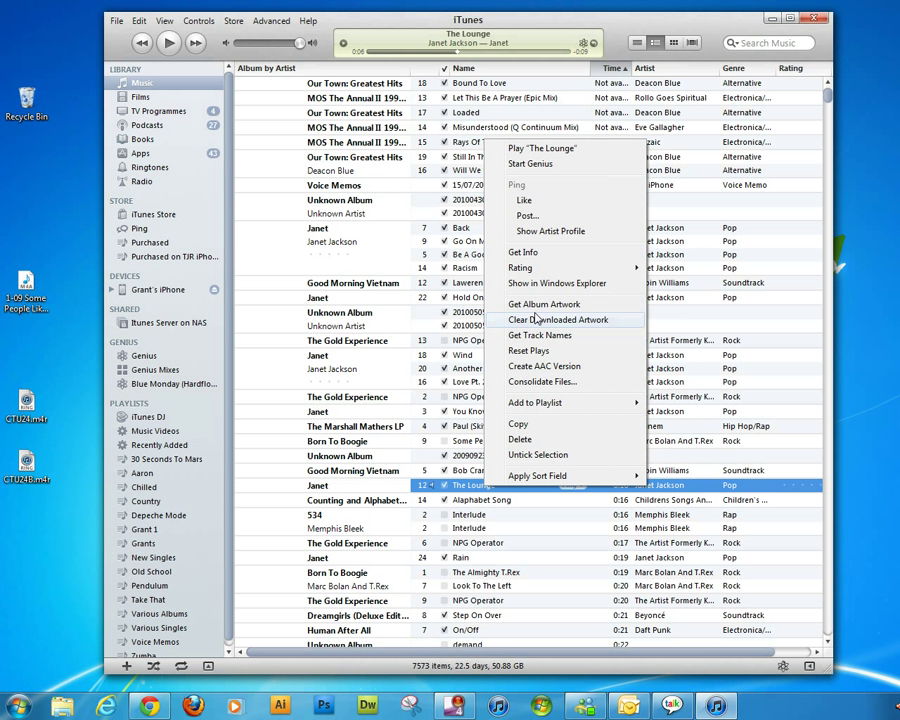
left_click(529, 368)
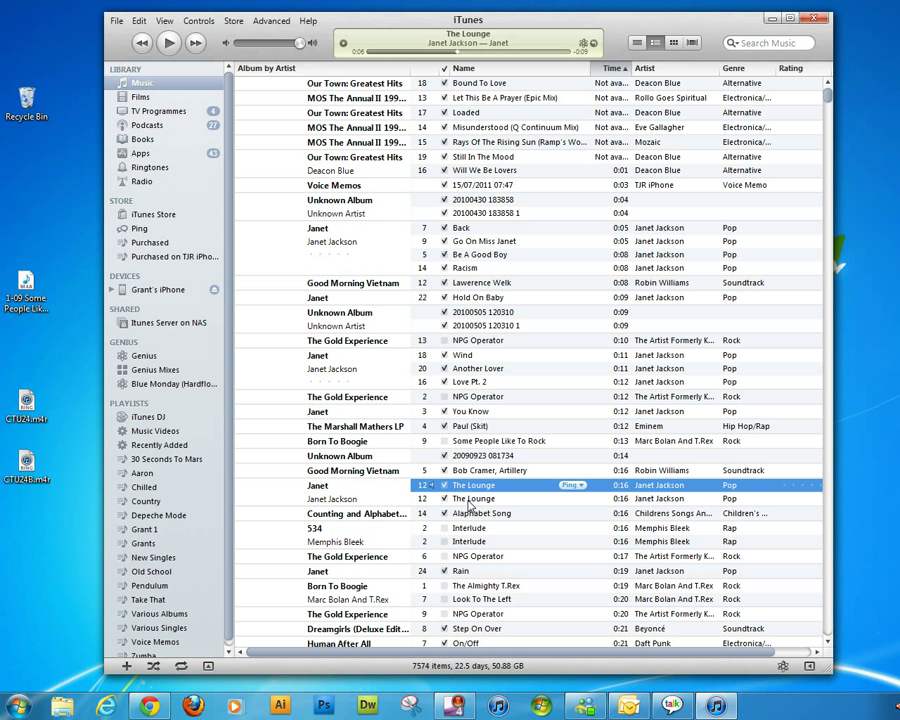
Compare the Get Info details of the original and the new 0:16 AAC copy of The Lounge
left_click(469, 499)
left_click(475, 488)
right_click(477, 494)
left_click(527, 254)
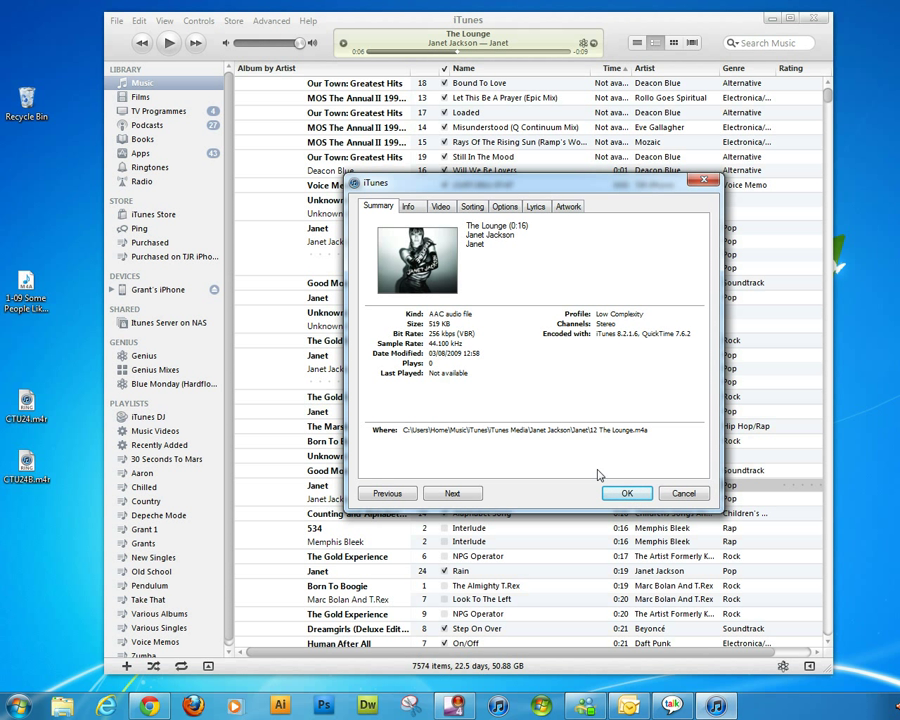
left_click(683, 494)
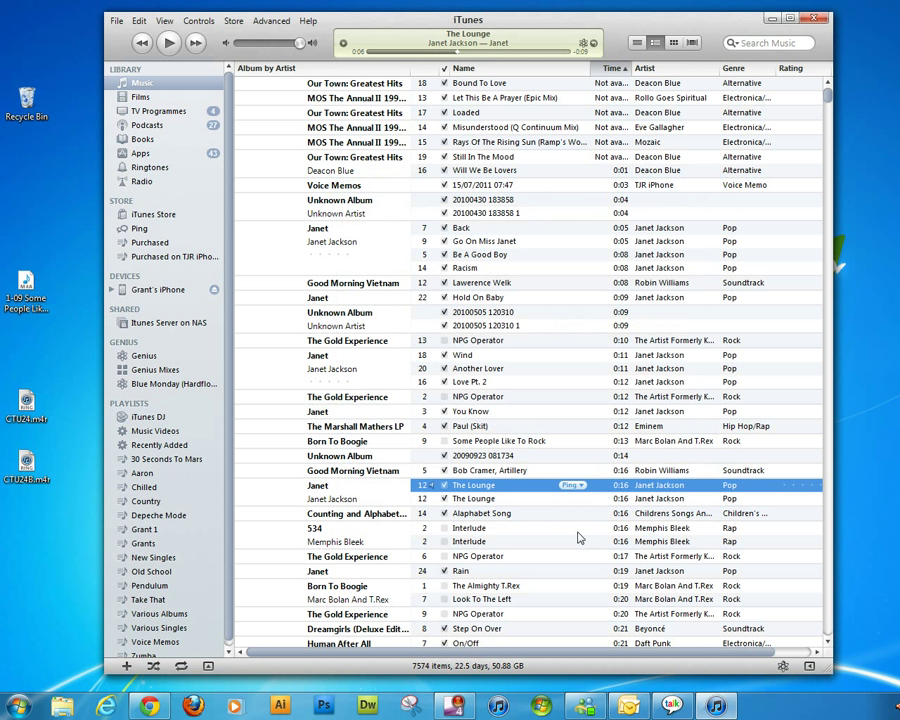
left_click(488, 500)
right_click(490, 502)
left_click(548, 250)
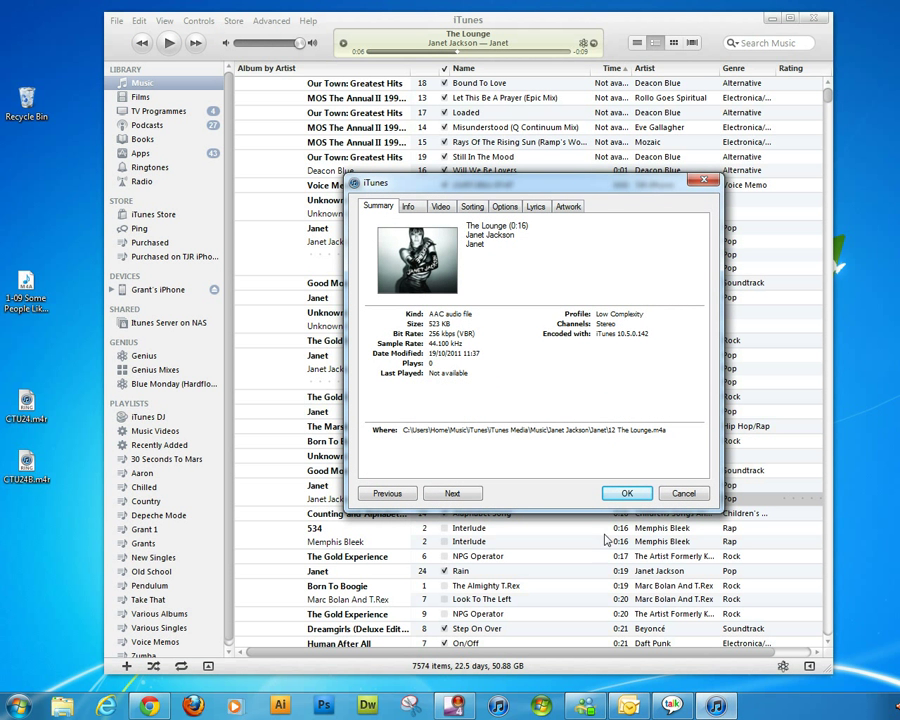
left_click(684, 494)
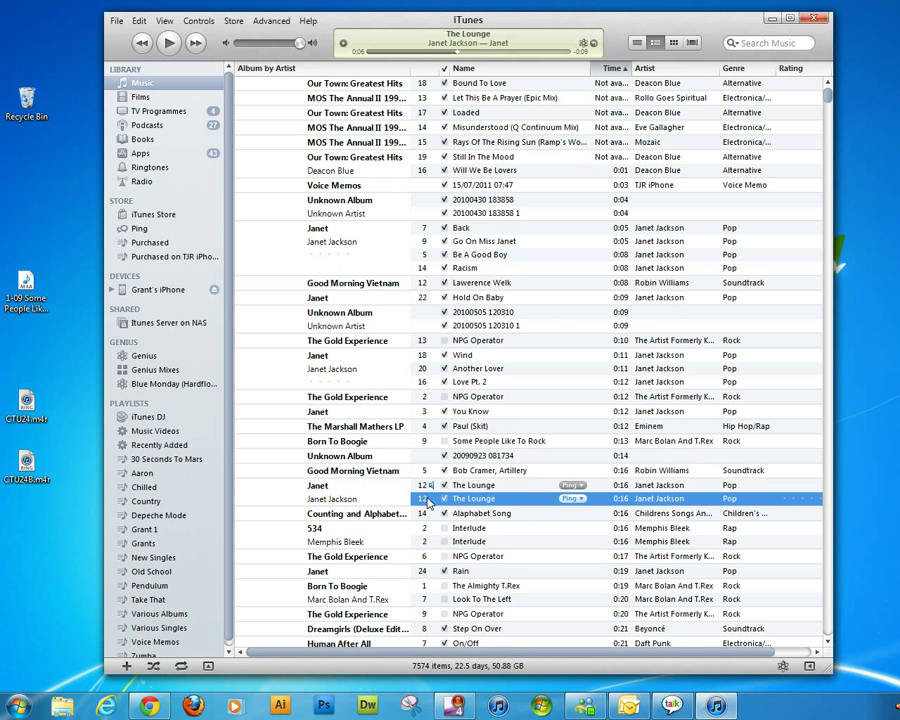
Export the AAC copy to the desktop as '12 The Lounge.m4a', then delete it to the Recycle Bin
mouse_move(440, 500)
left_mouse_down()
mouse_move(75, 262)
mouse_move(28, 245)
mouse_move(42, 352)
left_mouse_up()
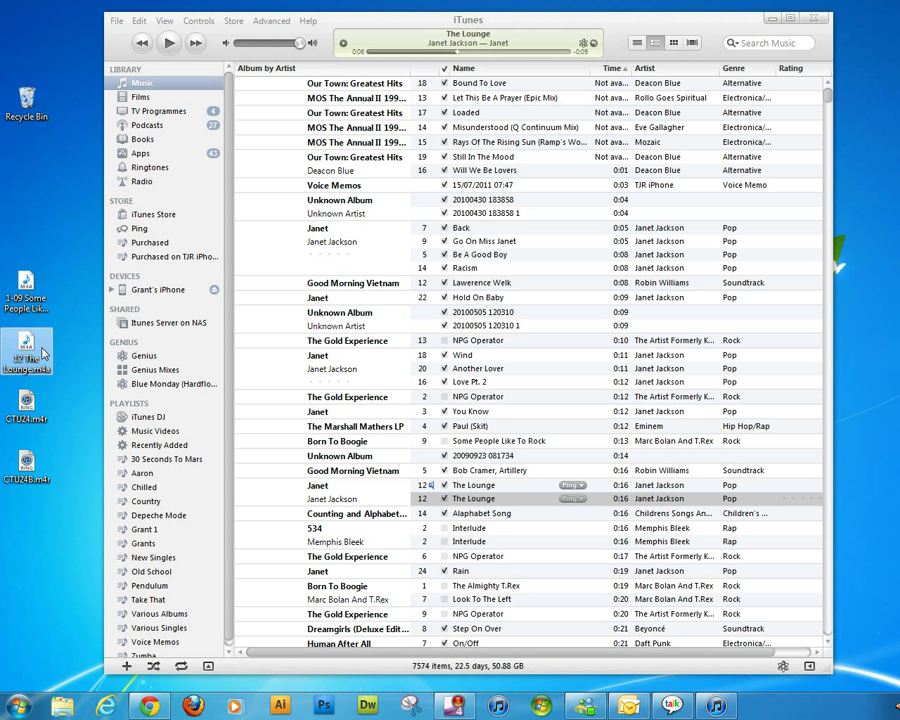
left_click(490, 498)
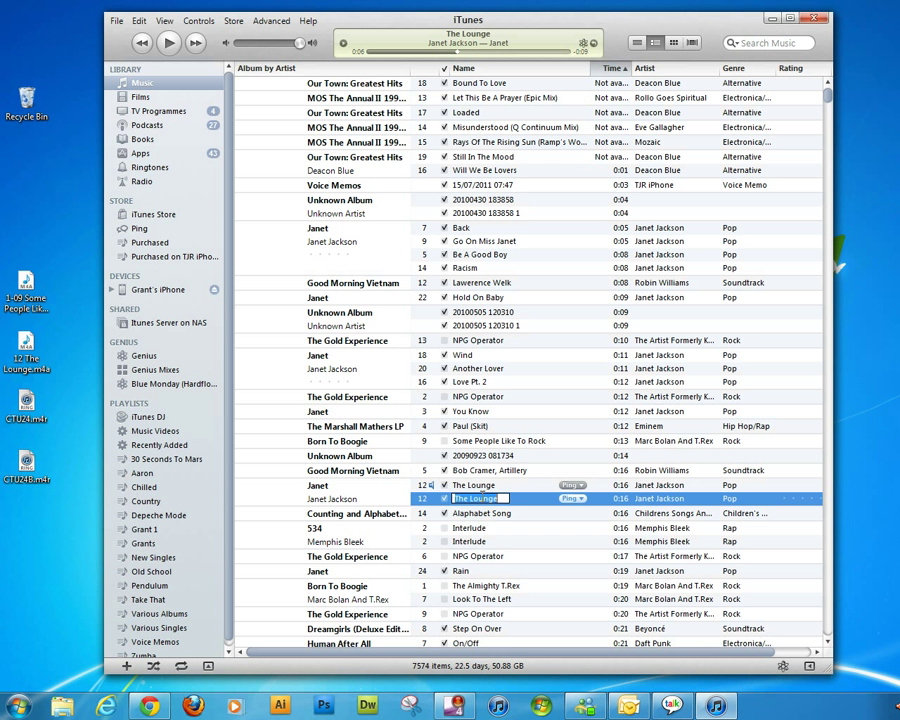
right_click(527, 500)
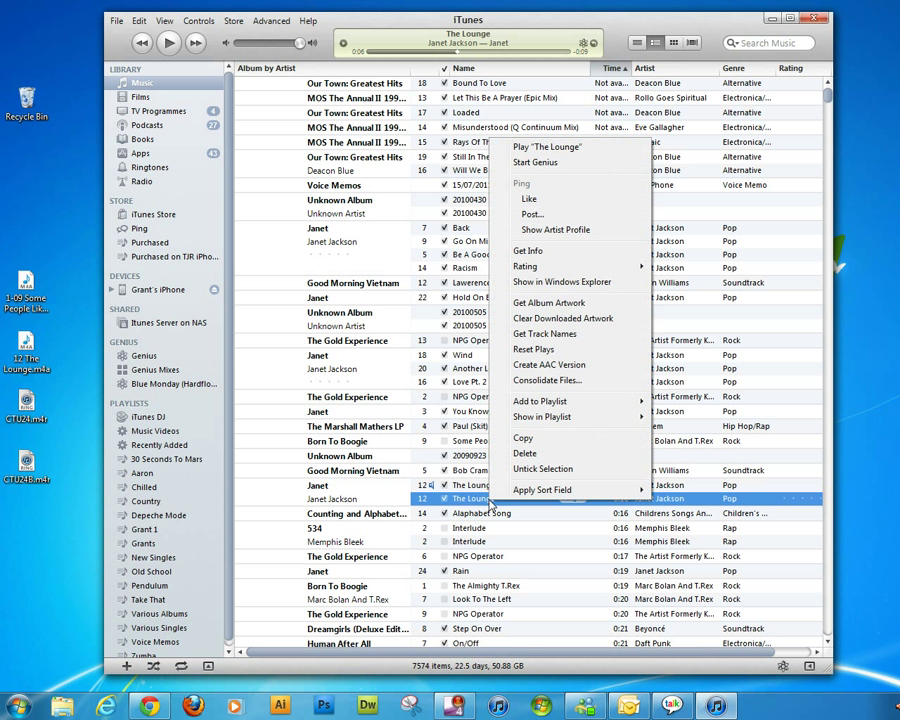
left_click(553, 461)
left_click(706, 265)
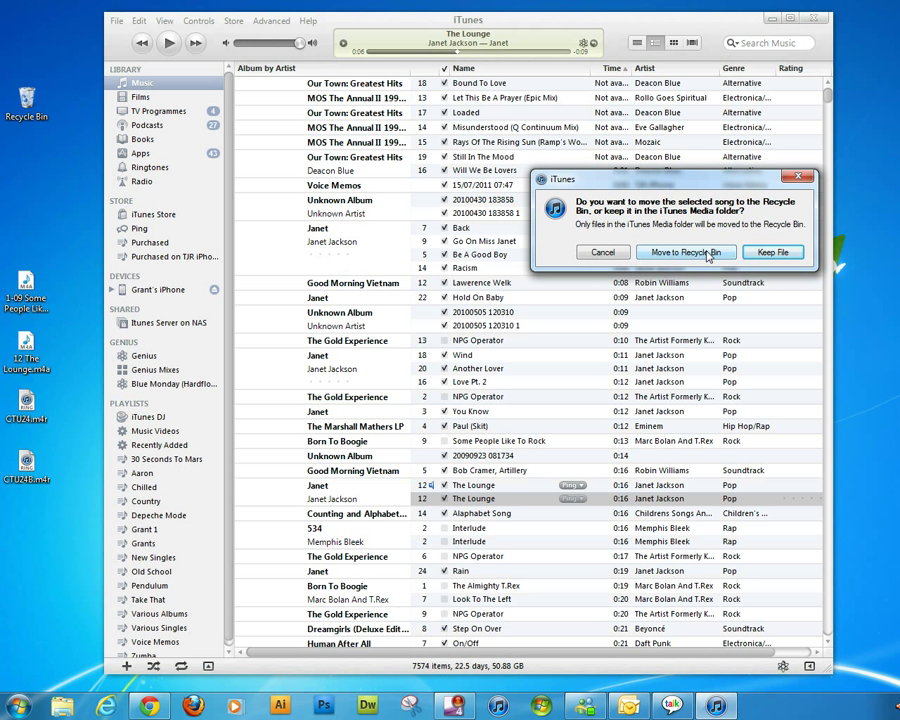
left_click(708, 254)
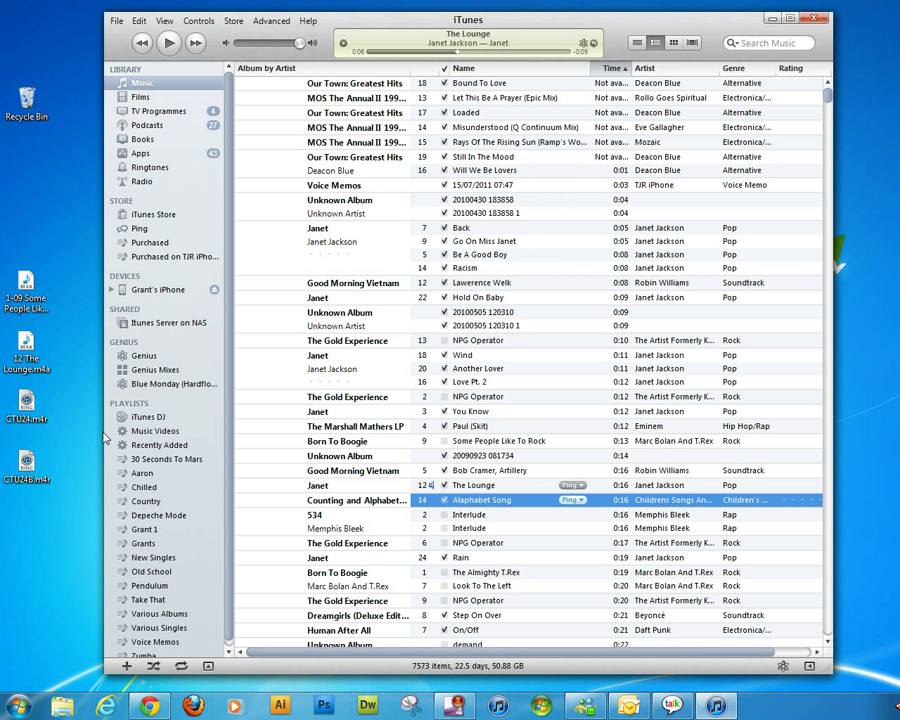
Rename the desktop file to '12 The Lounge.m4r' and show the 10-item Ringtones collection
left_click(485, 488)
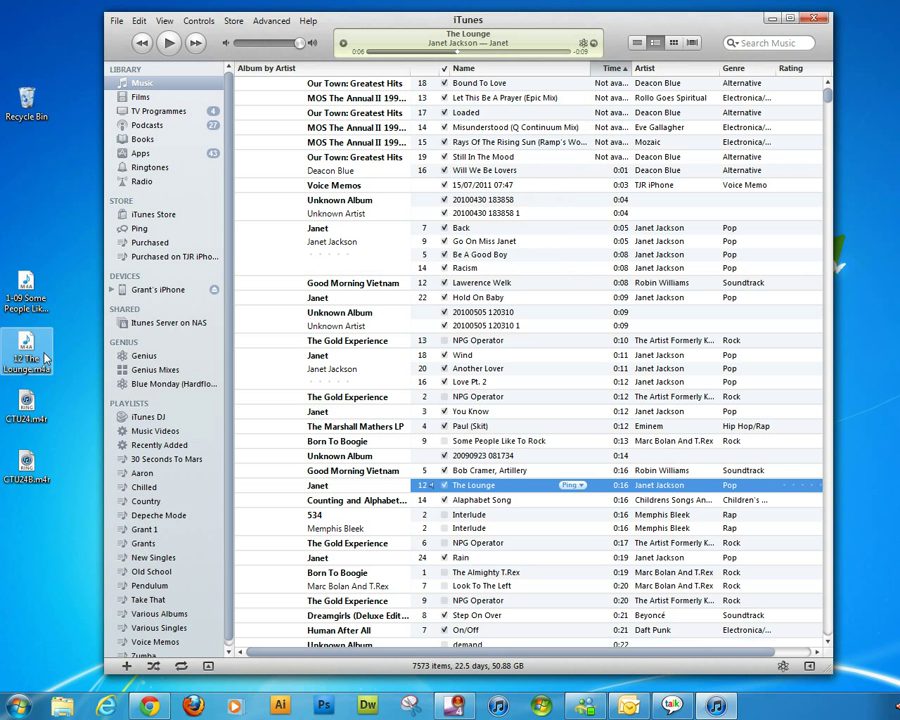
left_click(30, 355)
left_click(48, 368)
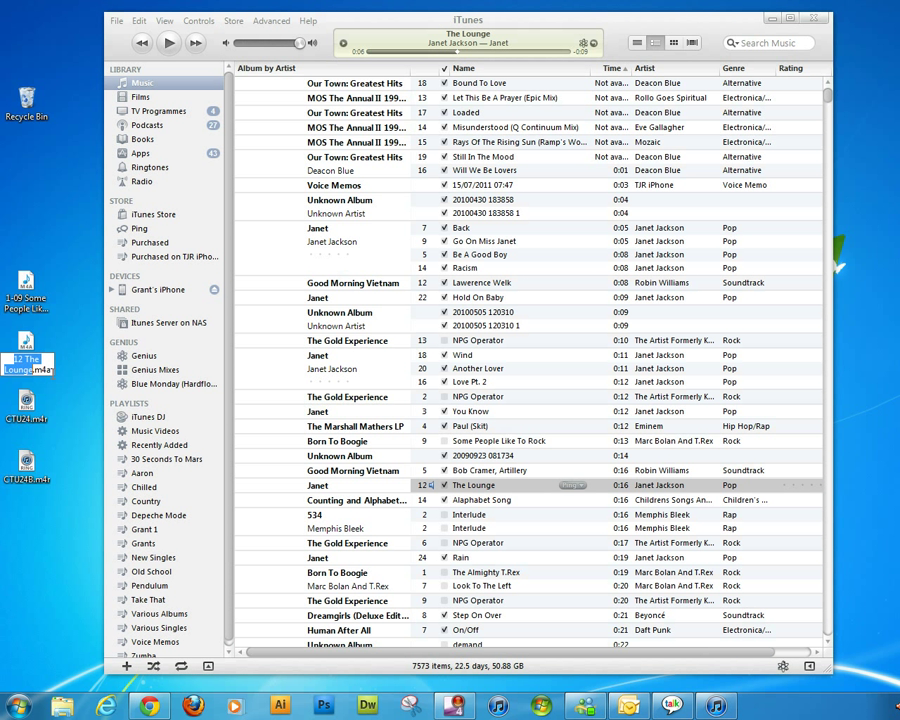
key("BackSpace")
type("r")
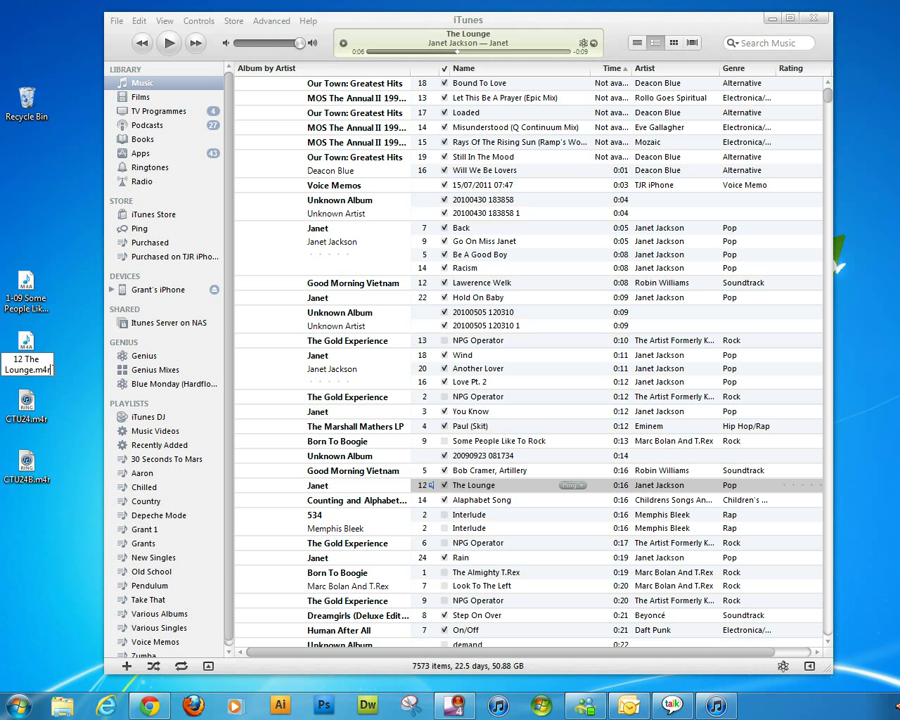
key("Return")
left_click(734, 341)
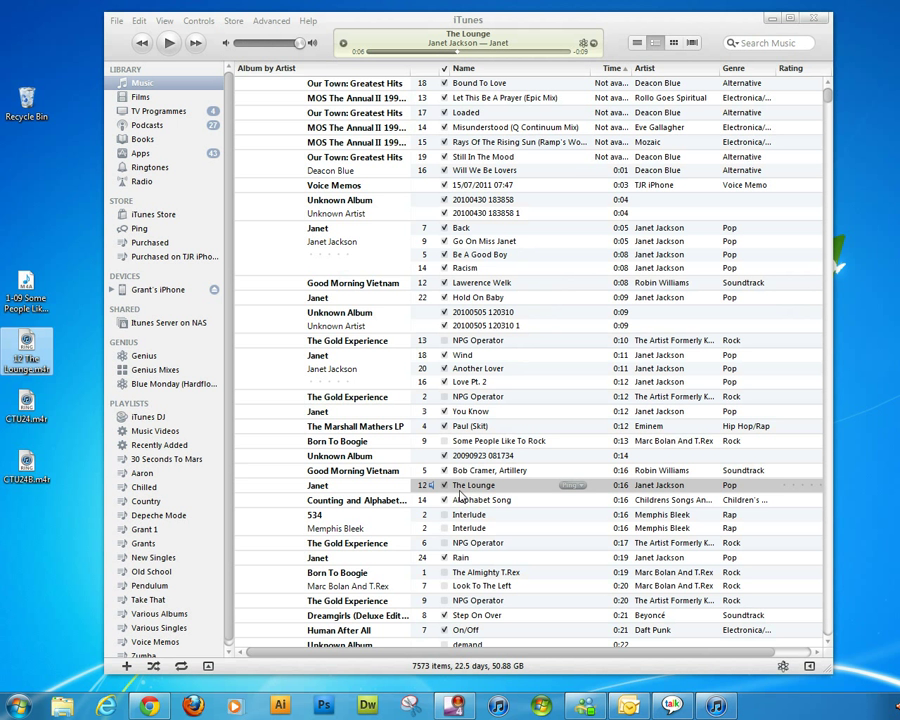
left_click(149, 168)
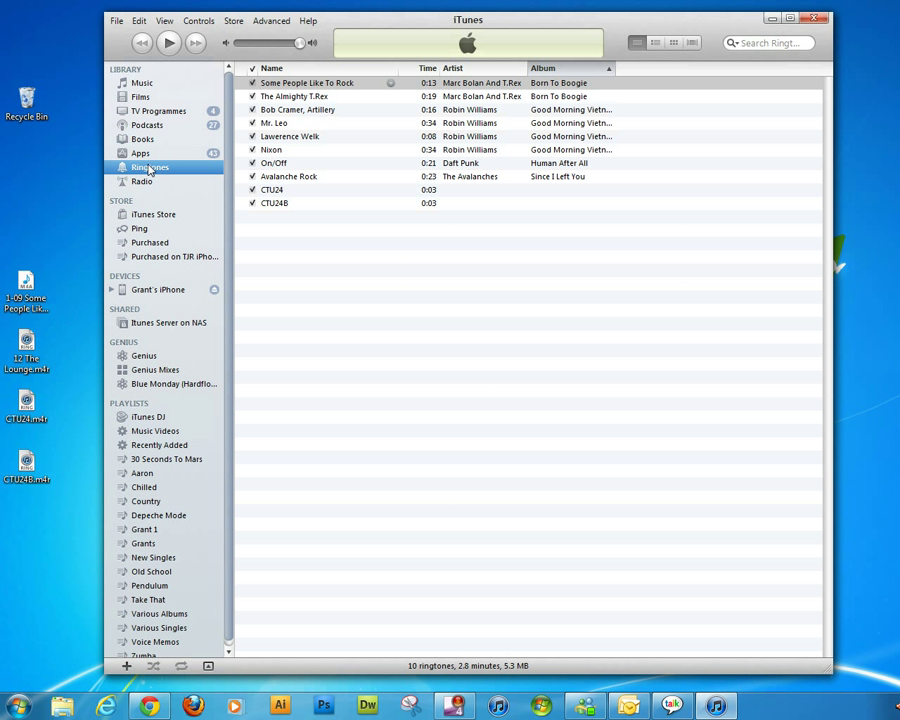
double_click(30, 357)
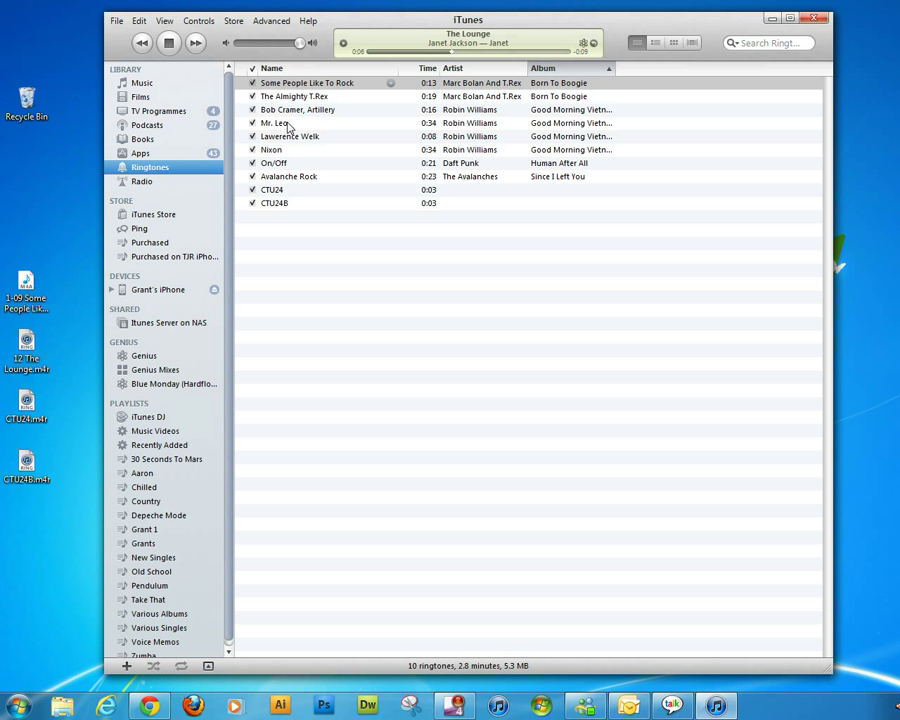
left_click(169, 45)
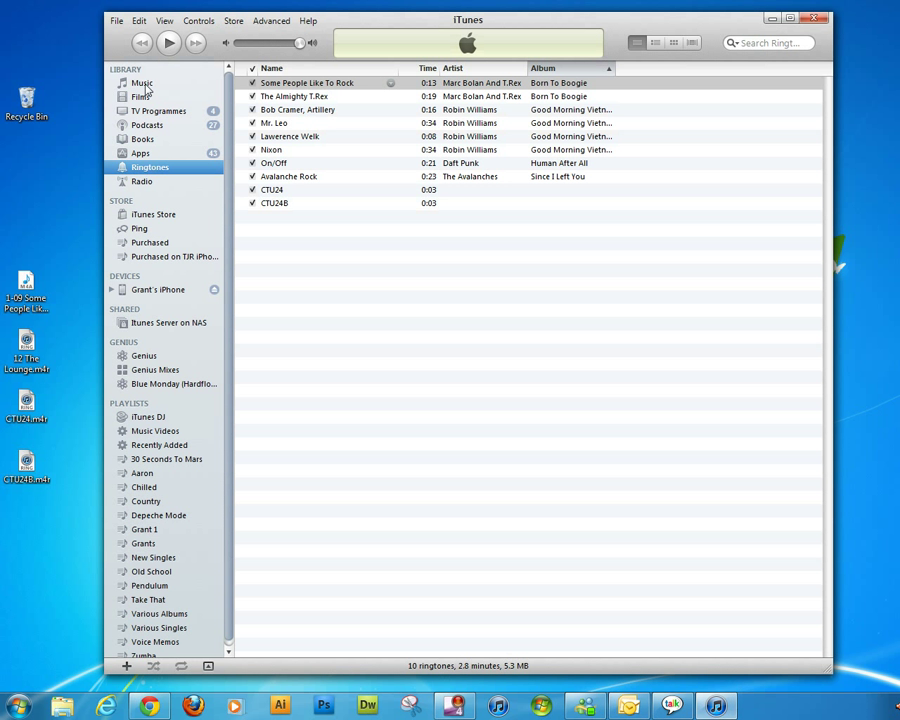
Delete The Lounge from the Music library but keep its file, leaving 7572 items, then show the 10 ringtones
left_click(141, 84)
left_click(458, 500)
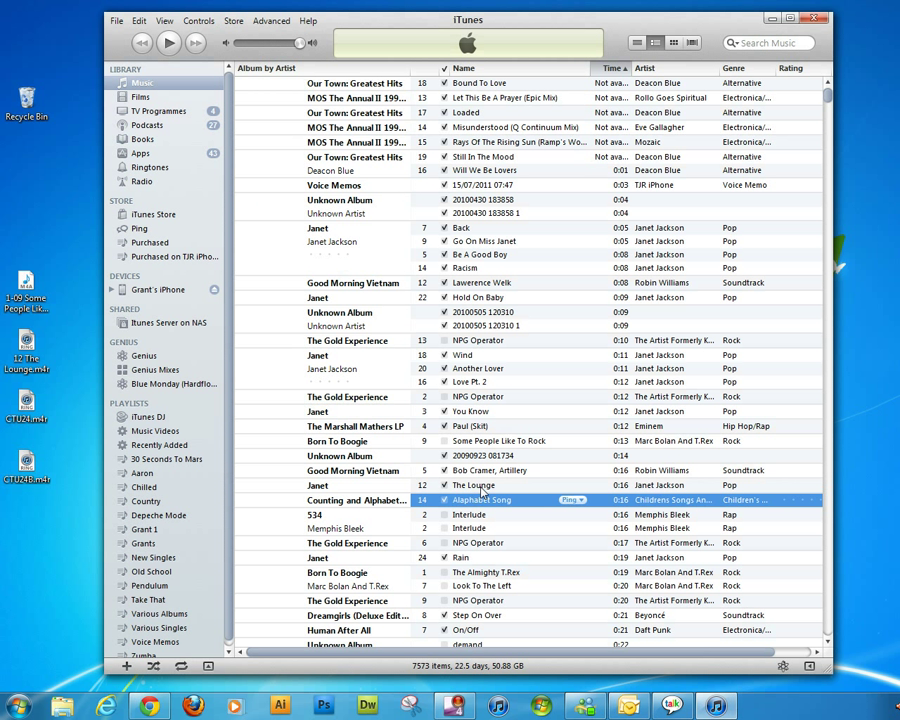
left_click(483, 487)
right_click(483, 487)
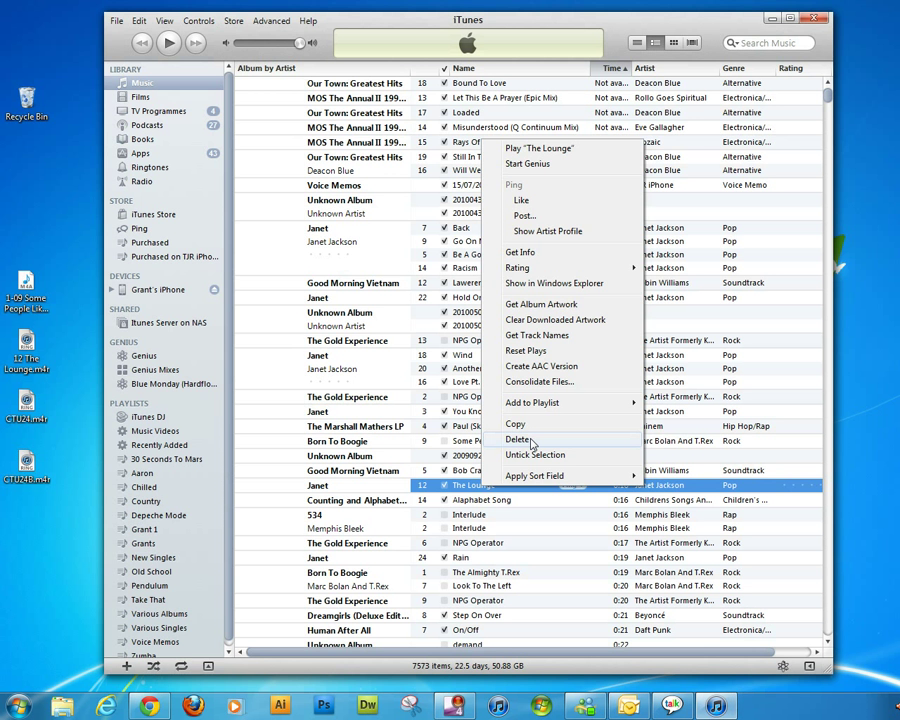
left_click(519, 440)
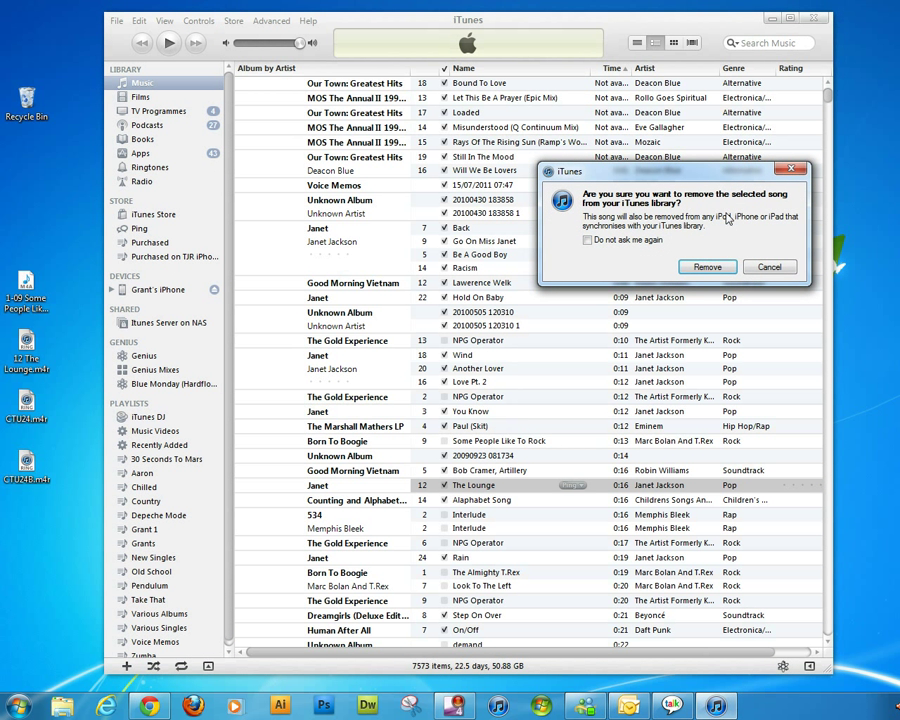
left_click(707, 267)
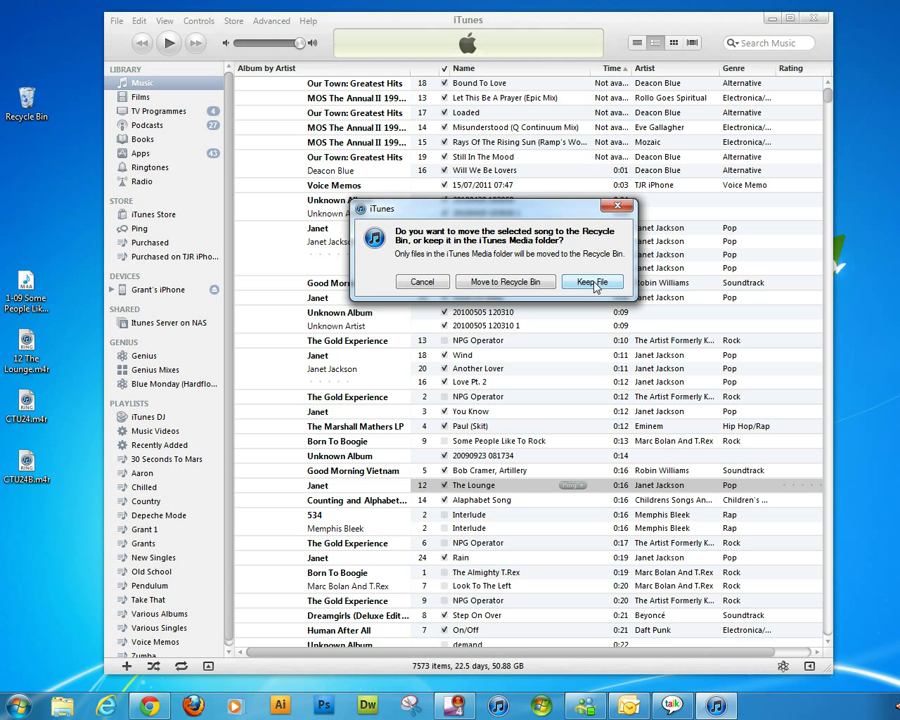
left_click(593, 283)
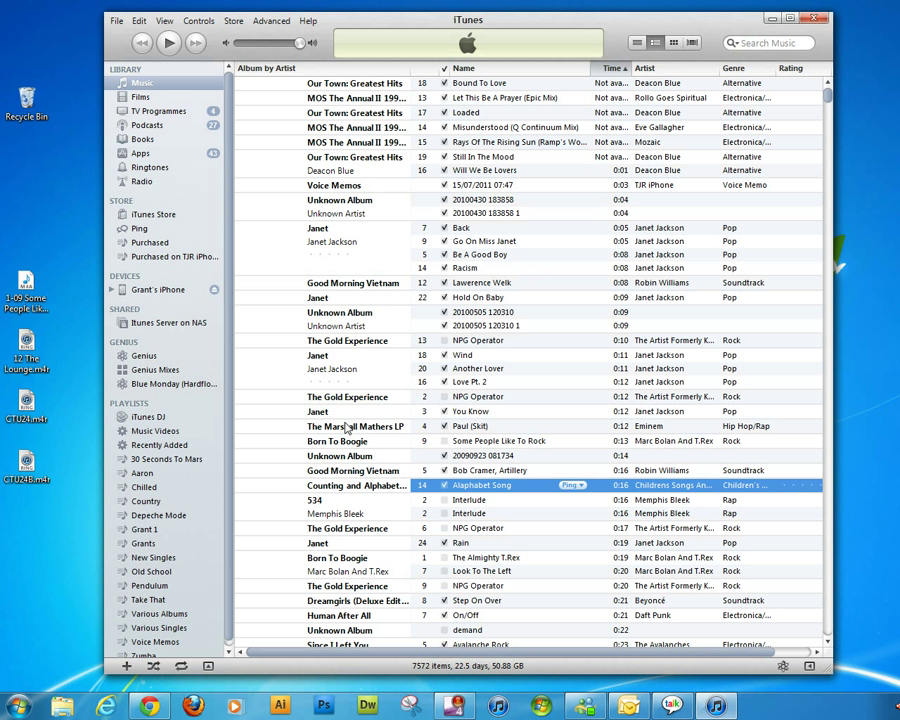
left_click(152, 168)
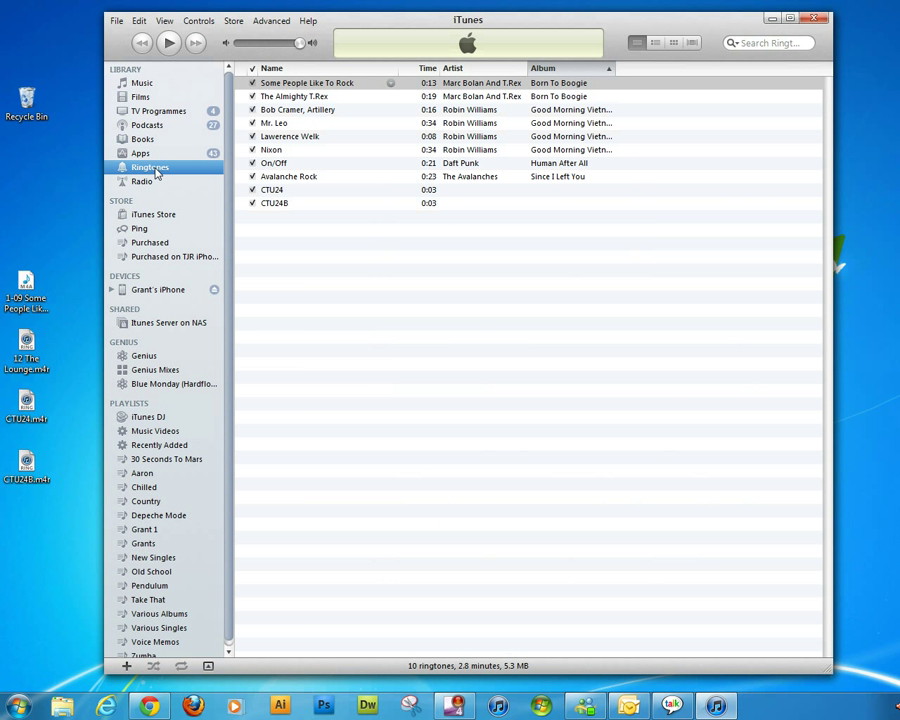
Import the desktop file '12 The Lounge.m4r' into iTunes so Ringtones lists Janet Jackson's 'The Lounge'
left_click(25, 348)
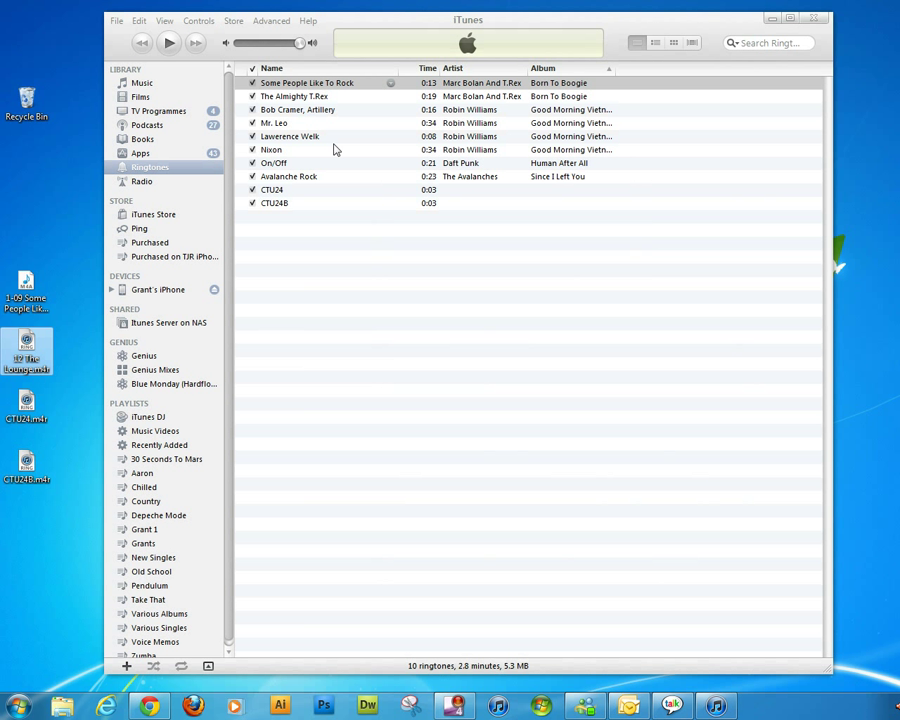
double_click(40, 347)
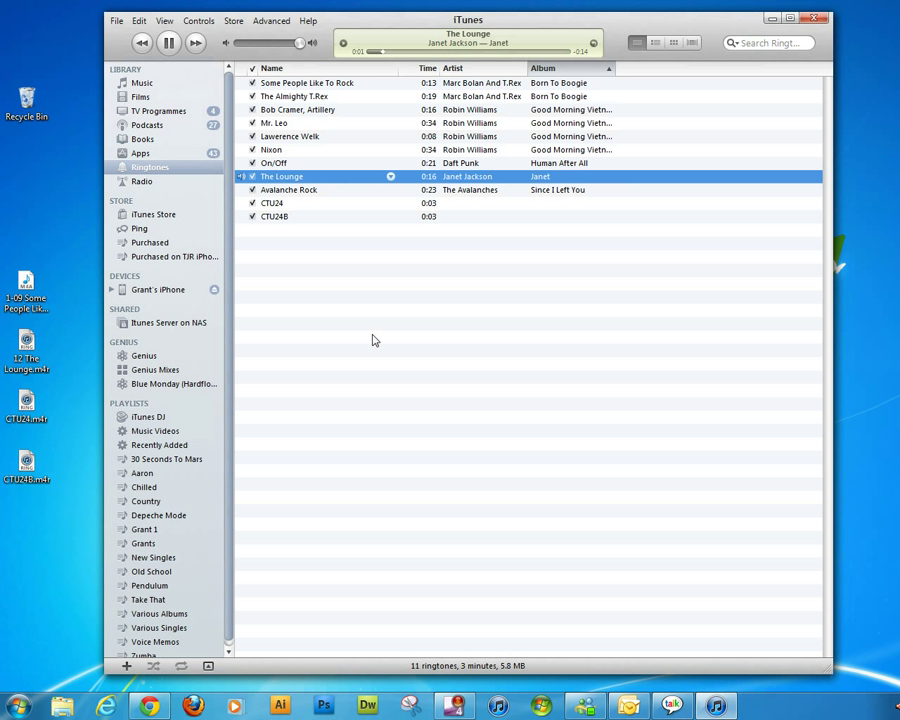
left_click(150, 167)
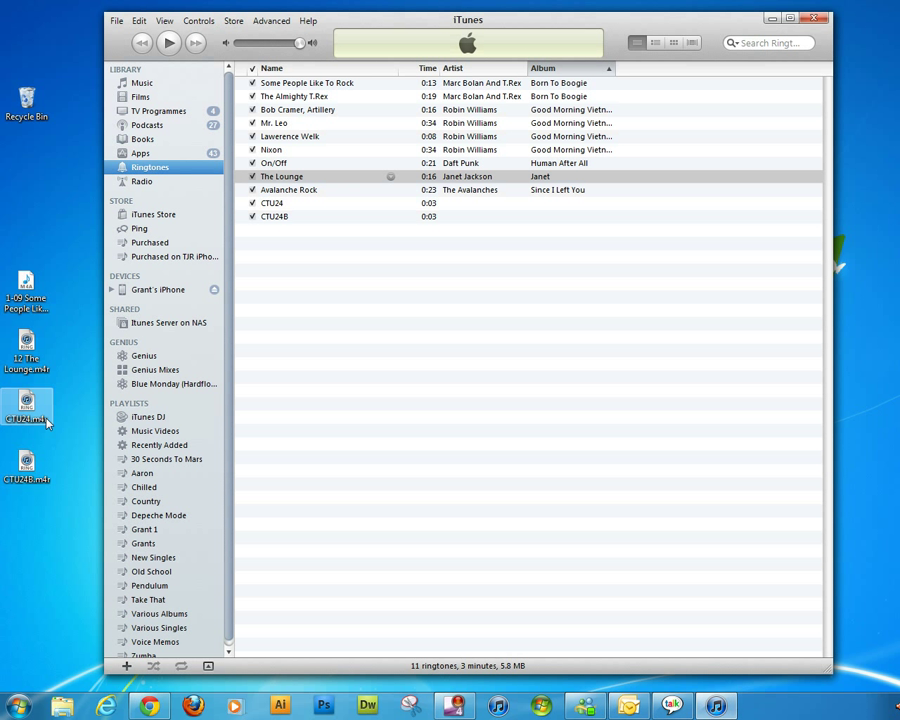
In Explorer, browse Music > My Music > iTunes > iTunes Media > Janet Jackson to the 'Janet' folder with '12 The Lounge.m4a'
left_click(62, 708)
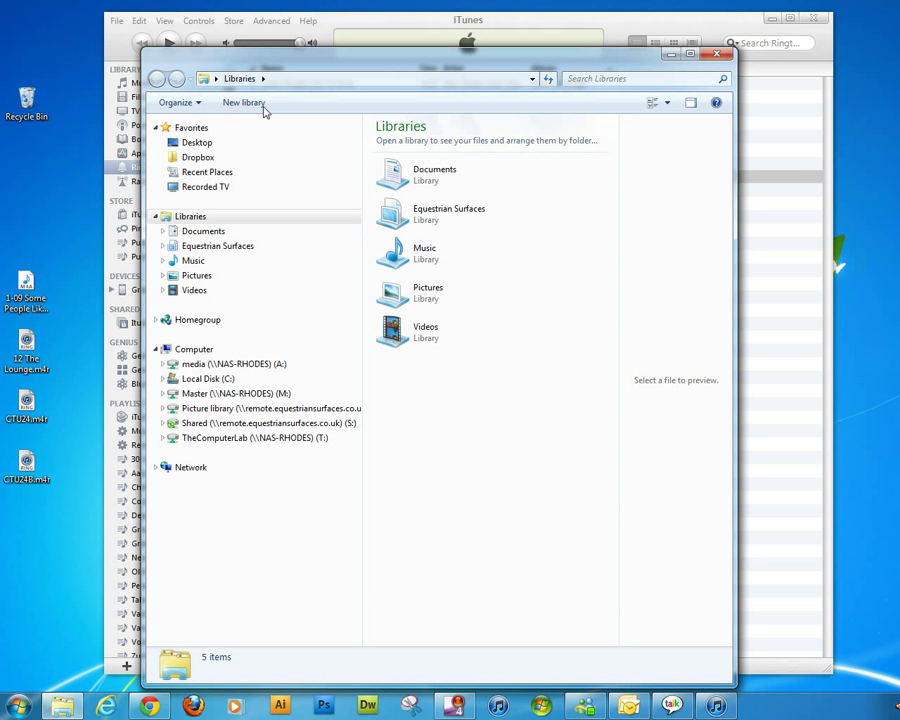
left_click(162, 262)
left_click(169, 277)
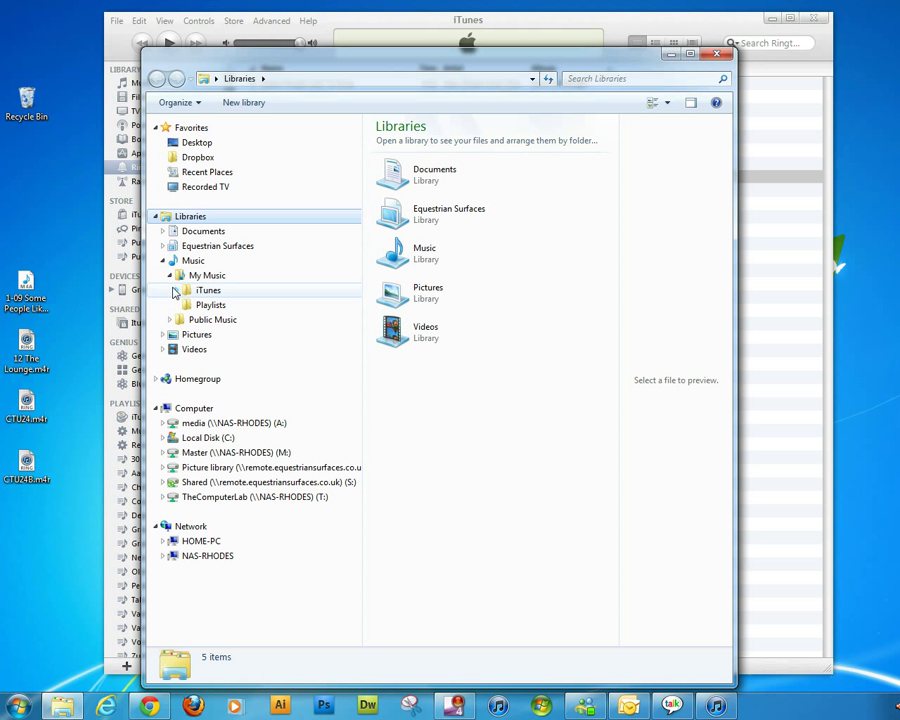
left_click(173, 290)
left_click(183, 321)
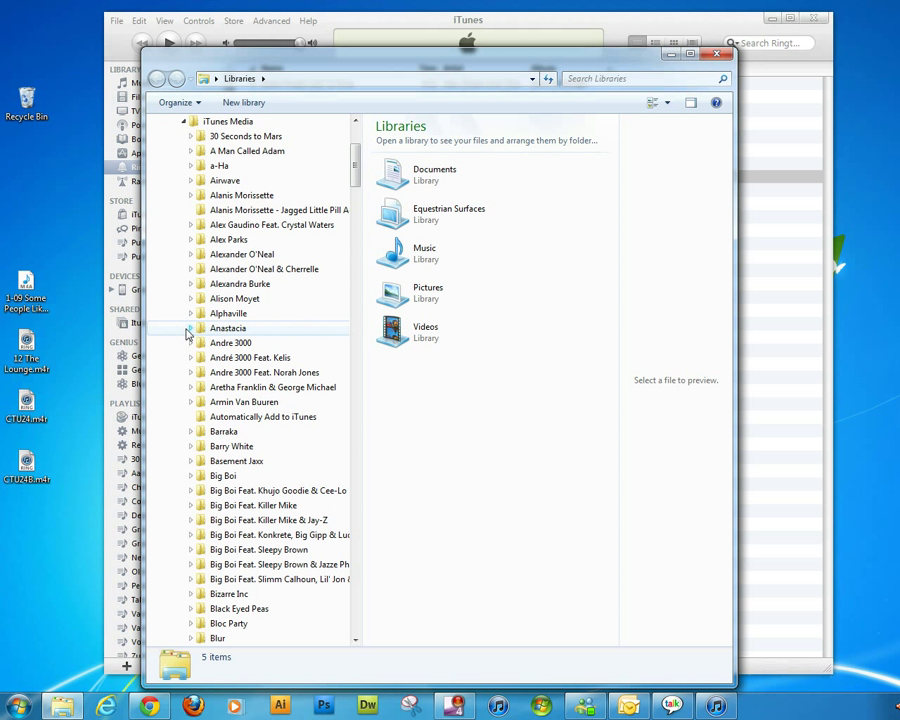
scroll(355, 195, "down", 4)
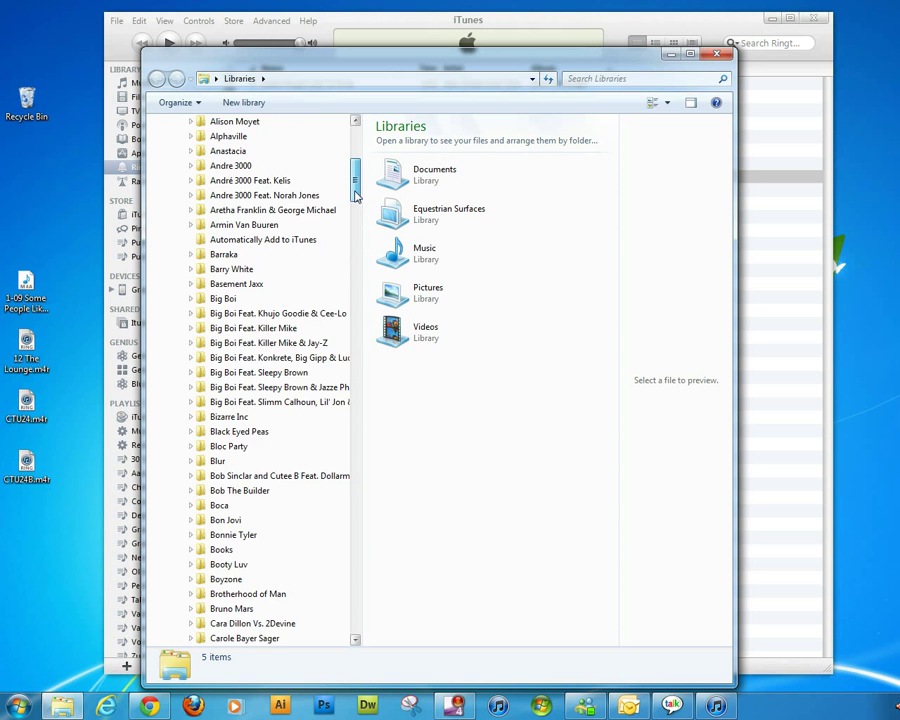
mouse_move(355, 195)
left_mouse_down()
mouse_move(369, 375)
mouse_move(372, 363)
left_mouse_up()
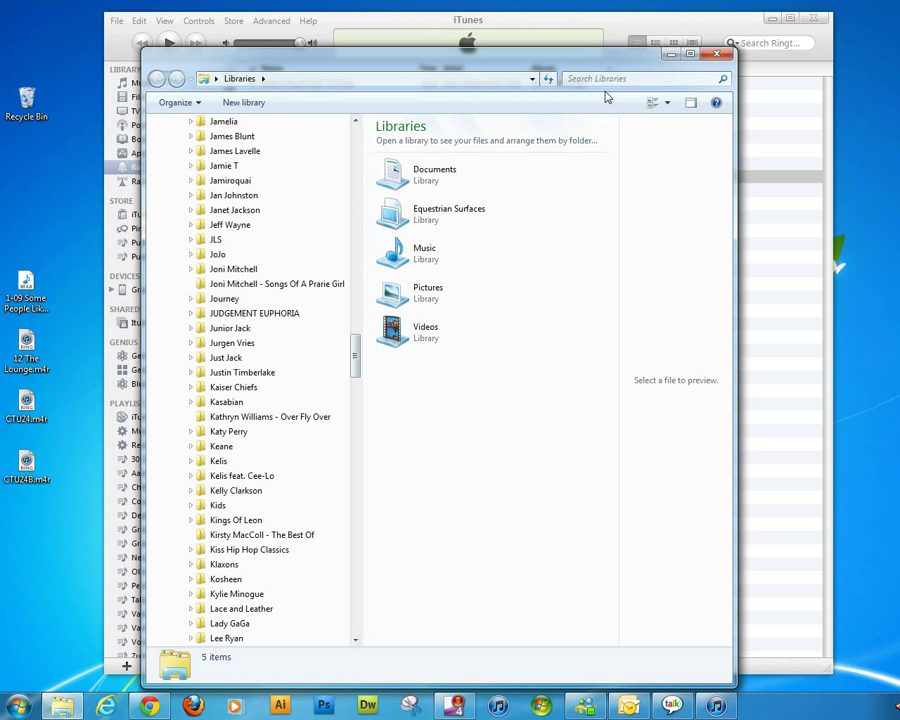
left_click(190, 210)
left_click(211, 228)
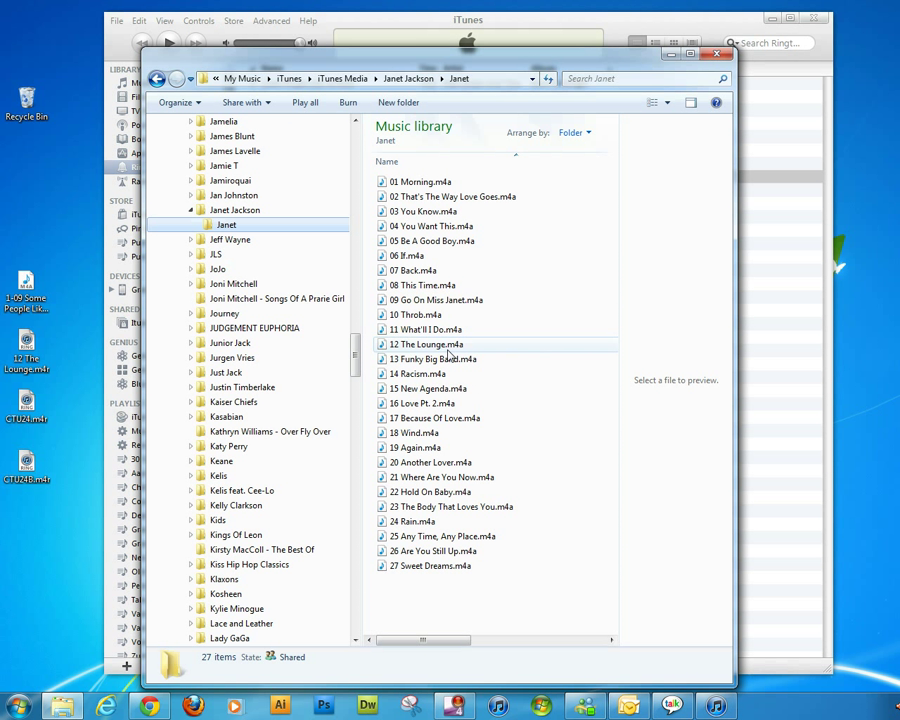
mouse_move(438, 64)
left_mouse_down()
mouse_move(425, 62)
mouse_move(588, 36)
mouse_move(504, 141)
mouse_move(498, 293)
mouse_move(614, 149)
left_mouse_up()
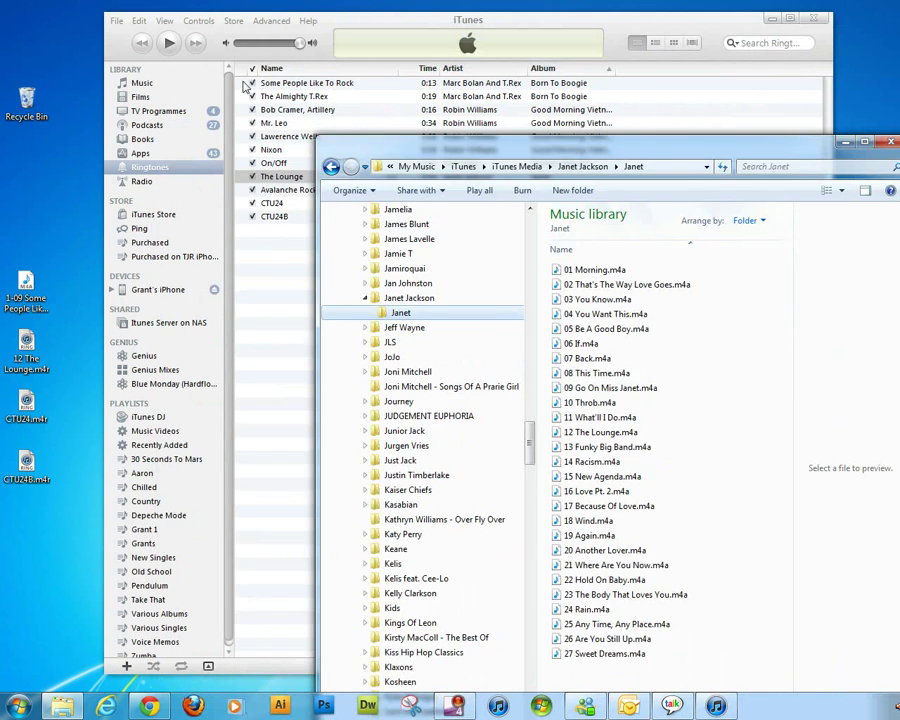
Search the iTunes Music library for 'janet' and sort the results by album
left_click(141, 83)
left_click(775, 45)
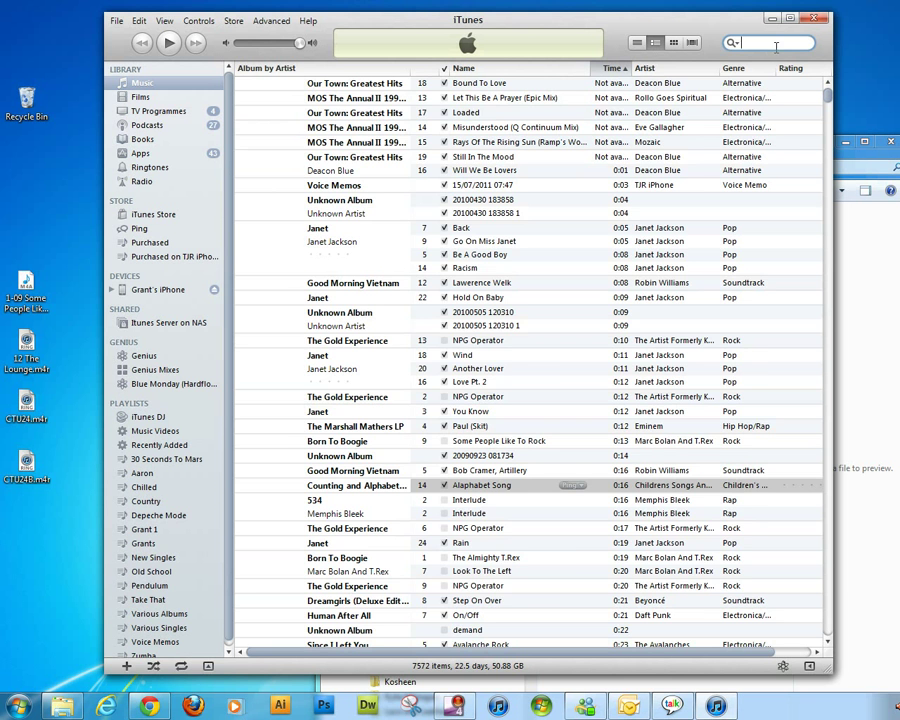
type("janet")
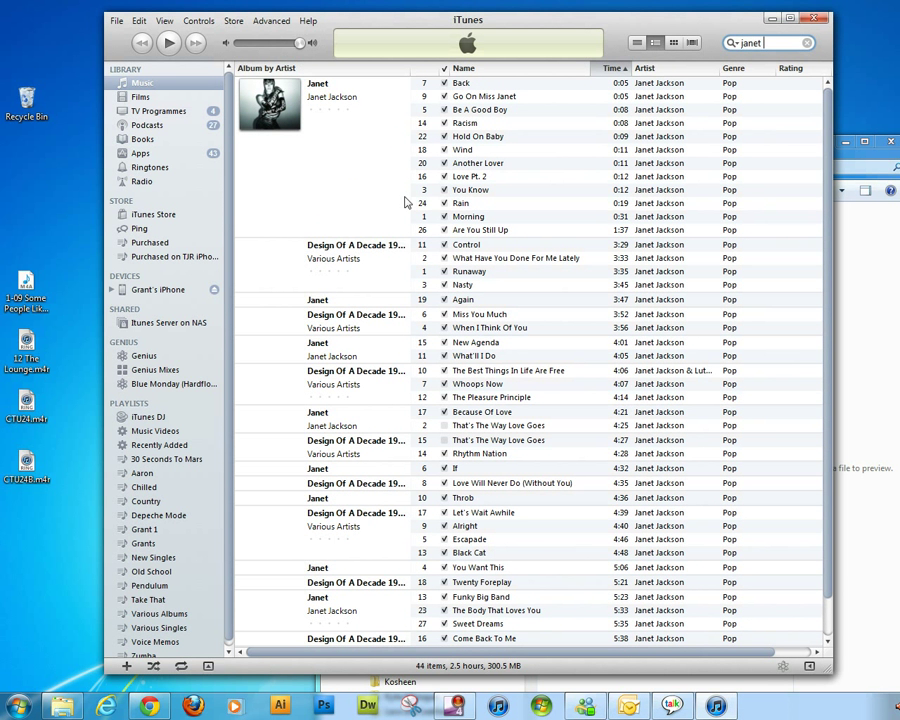
left_click(387, 69)
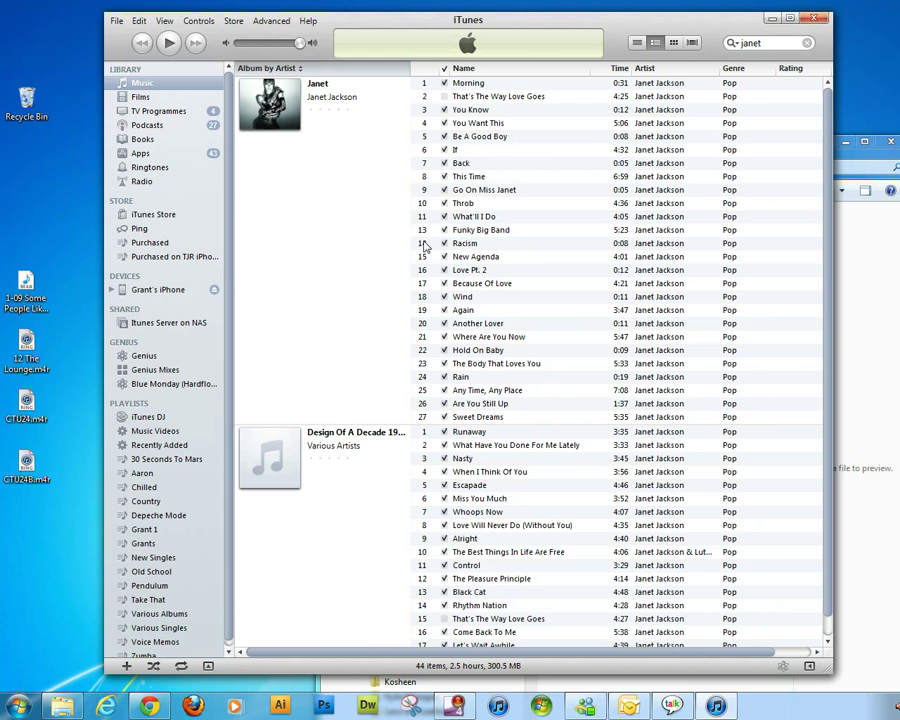
Drag '12 The Lounge.m4a' from Explorer into iTunes, restoring it as track 12 of 'Janet'
mouse_move(874, 163)
left_mouse_down()
mouse_move(349, 154)
mouse_move(465, 26)
mouse_move(531, 31)
mouse_move(398, 31)
left_mouse_up()
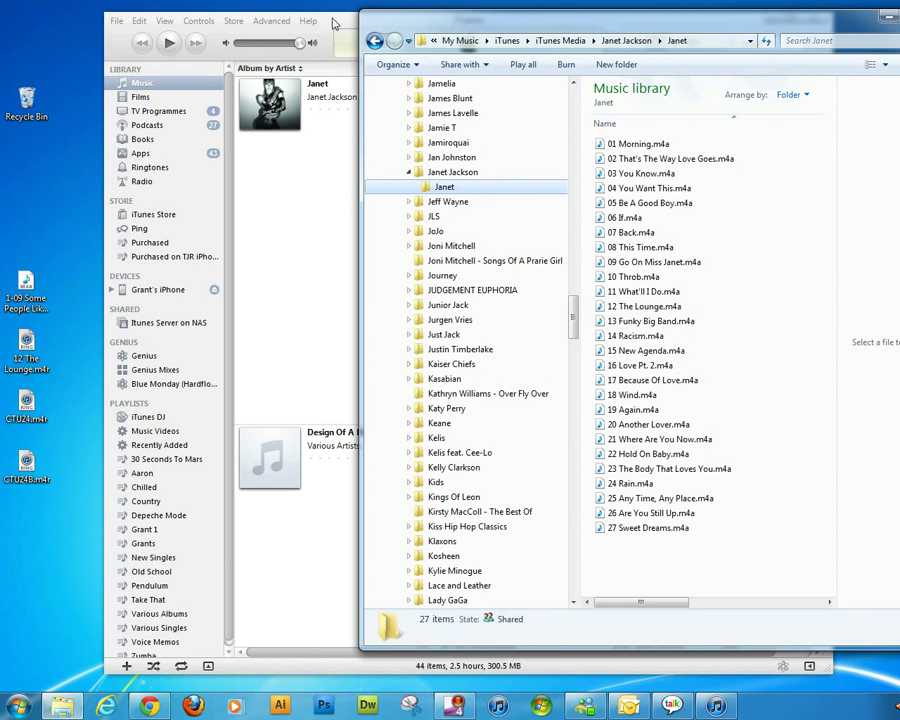
left_click_drag(258, 36, 149, 39)
left_click(763, 21)
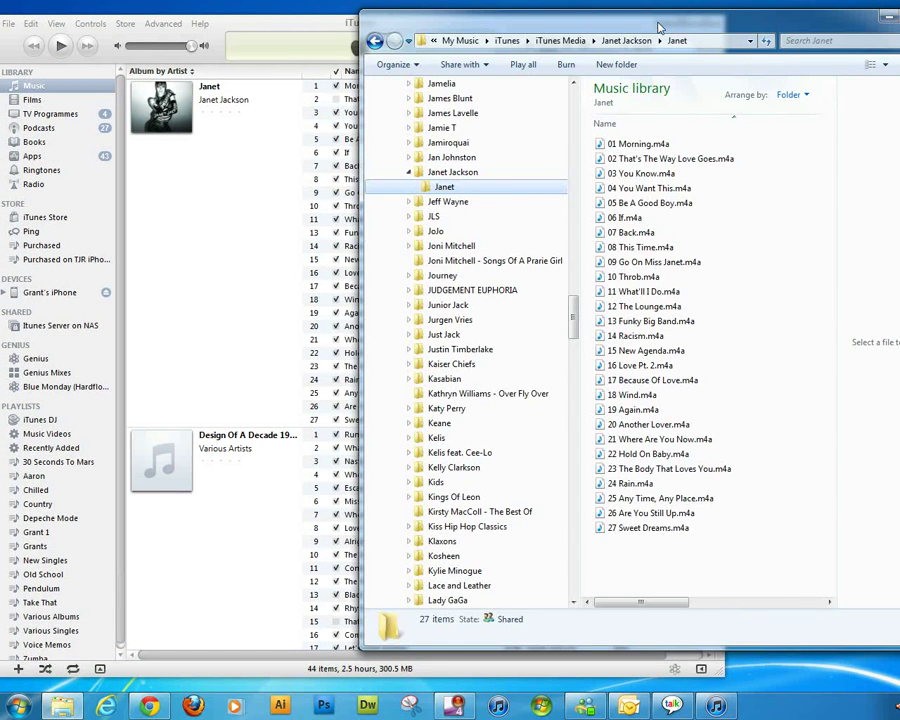
left_click_drag(763, 21, 859, 25)
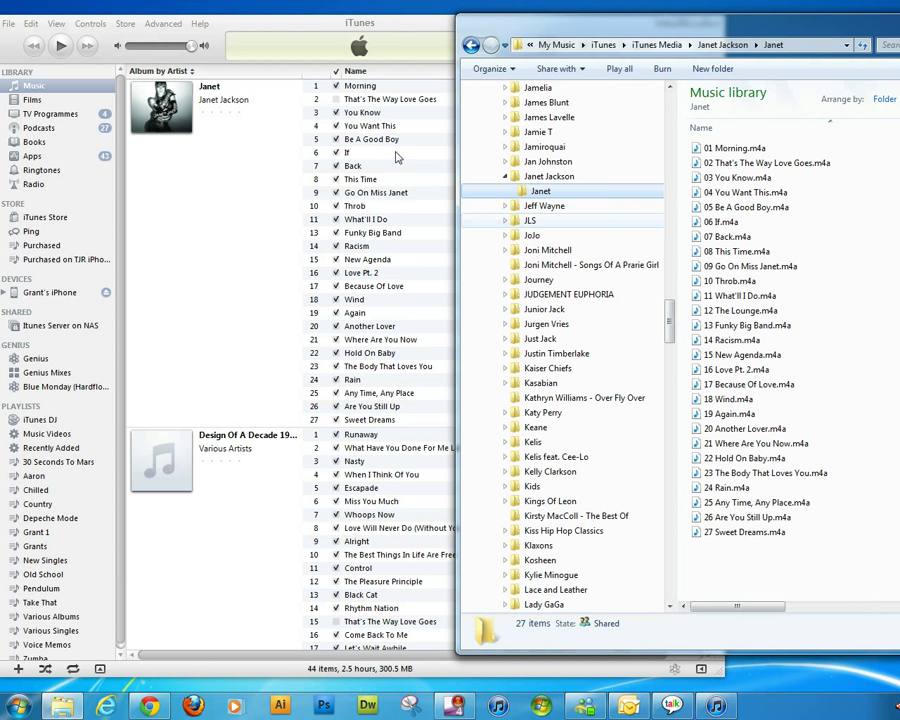
left_click(718, 314)
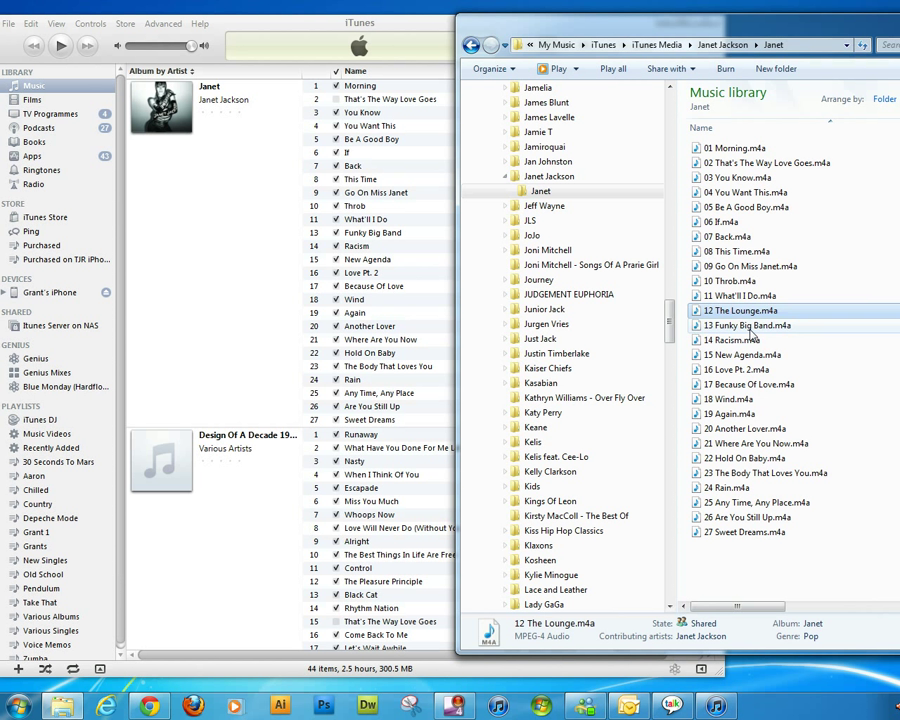
left_click(728, 323)
left_click(726, 314)
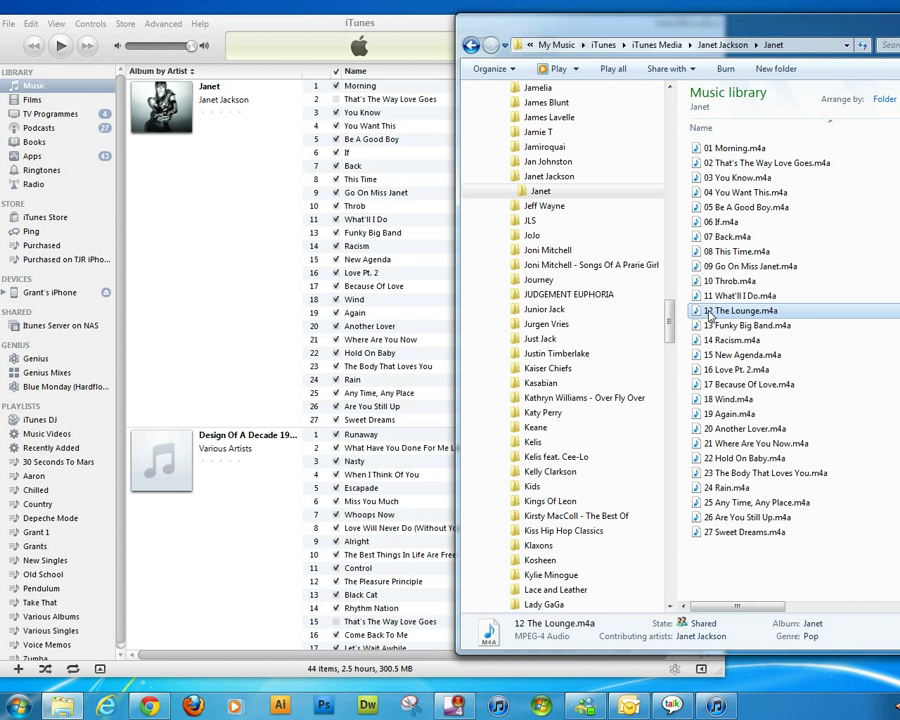
mouse_move(708, 314)
left_mouse_down()
mouse_move(415, 252)
mouse_move(371, 260)
left_mouse_up()
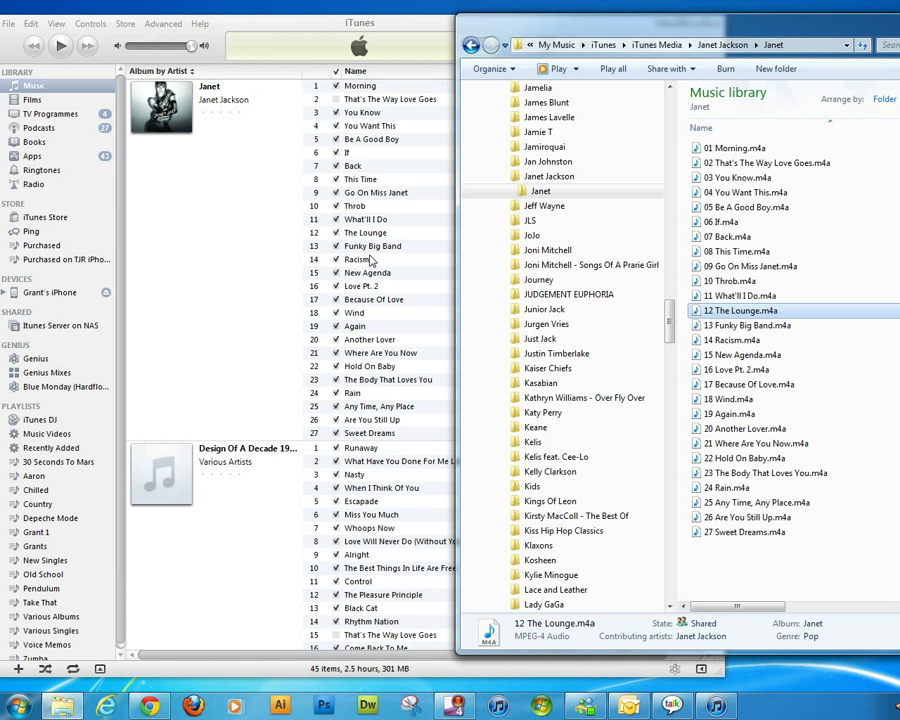
Check that The Lounge is still among the 11 ringtones in iTunes
left_click(300, 258)
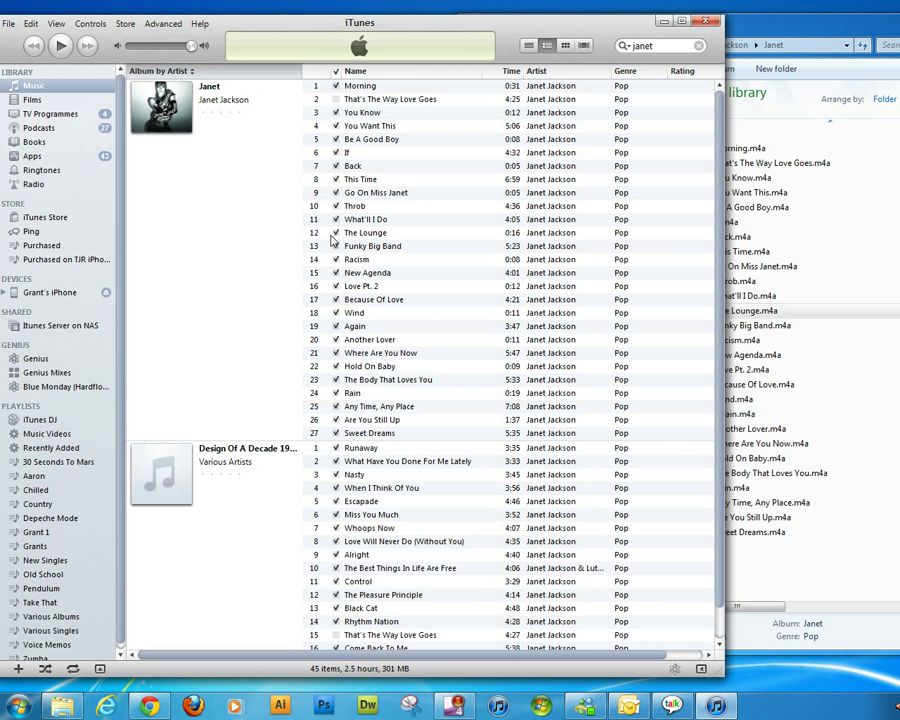
left_click_drag(560, 13, 637, 12)
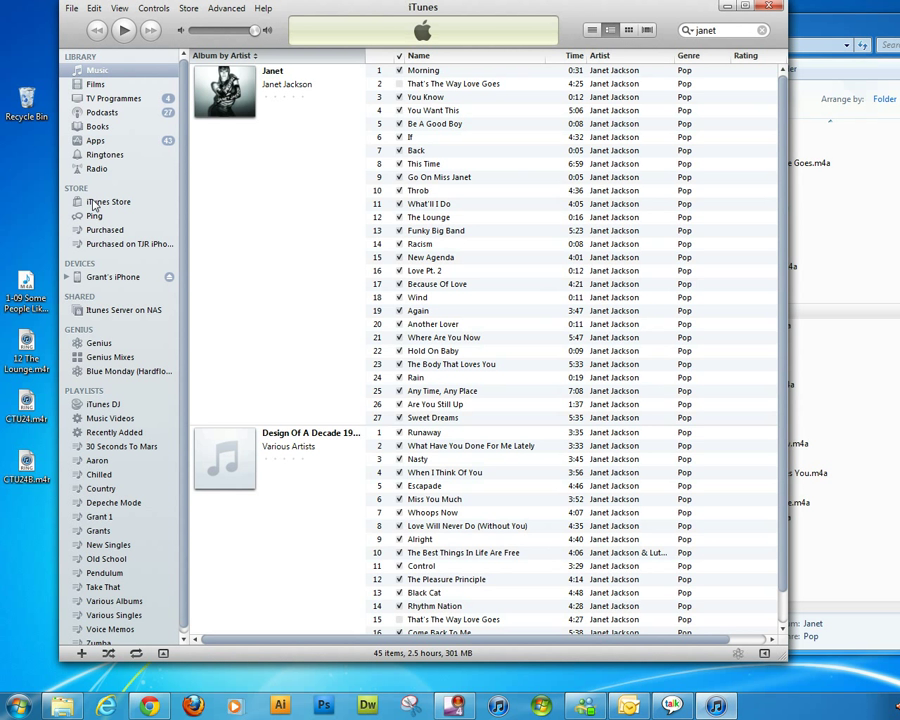
left_click(113, 154)
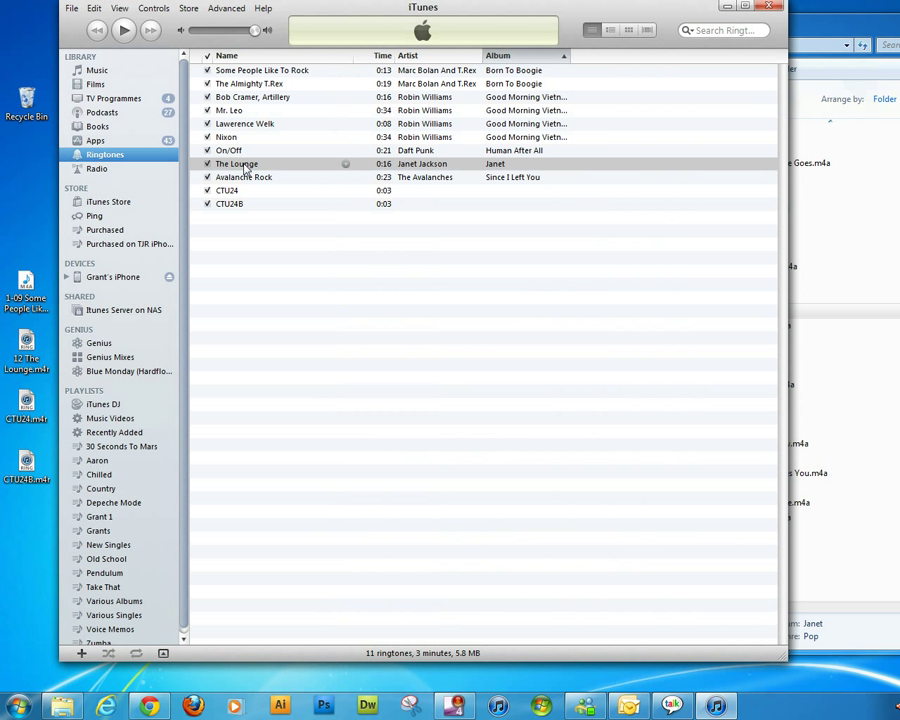
Return to the full Music library of 7573 items and bring the 'Janet' Explorer folder to the front
left_click(97, 72)
mouse_move(834, 31)
left_mouse_down()
mouse_move(716, 60)
mouse_move(720, 33)
left_mouse_up()
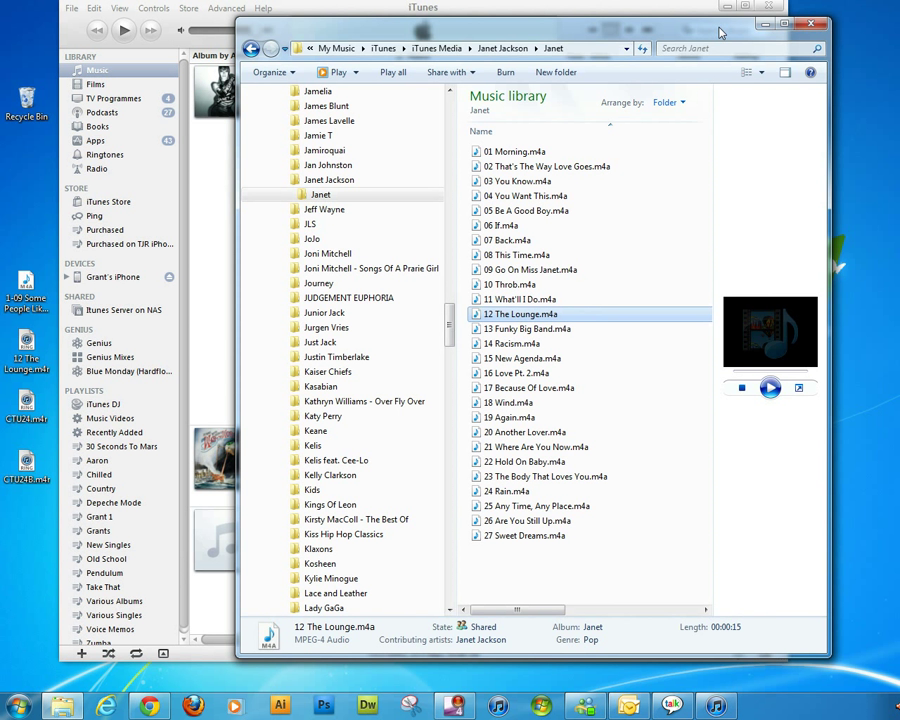
left_click_drag(720, 33, 651, 25)
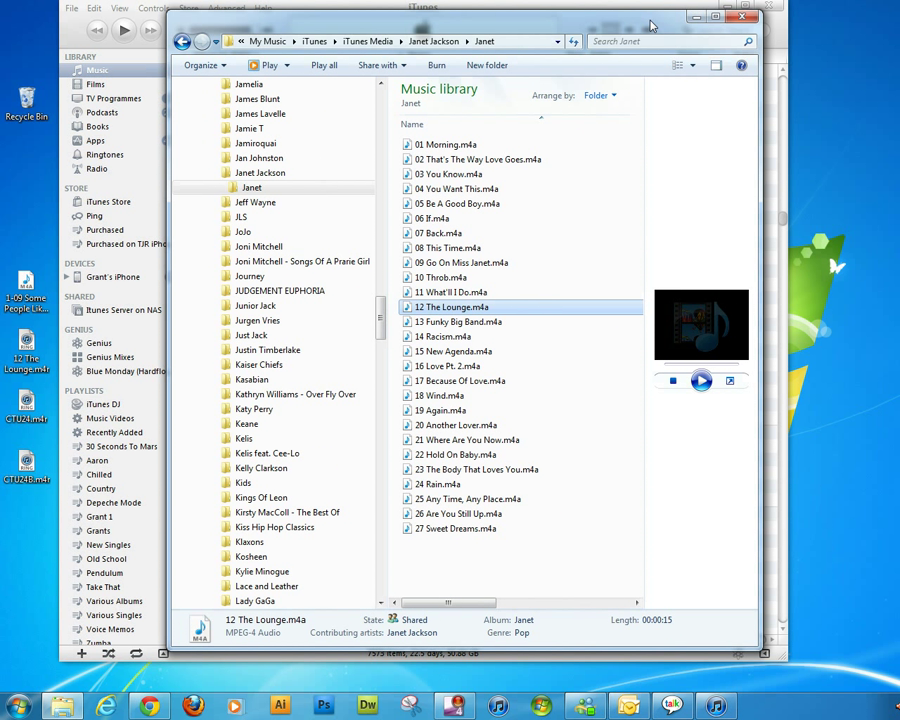